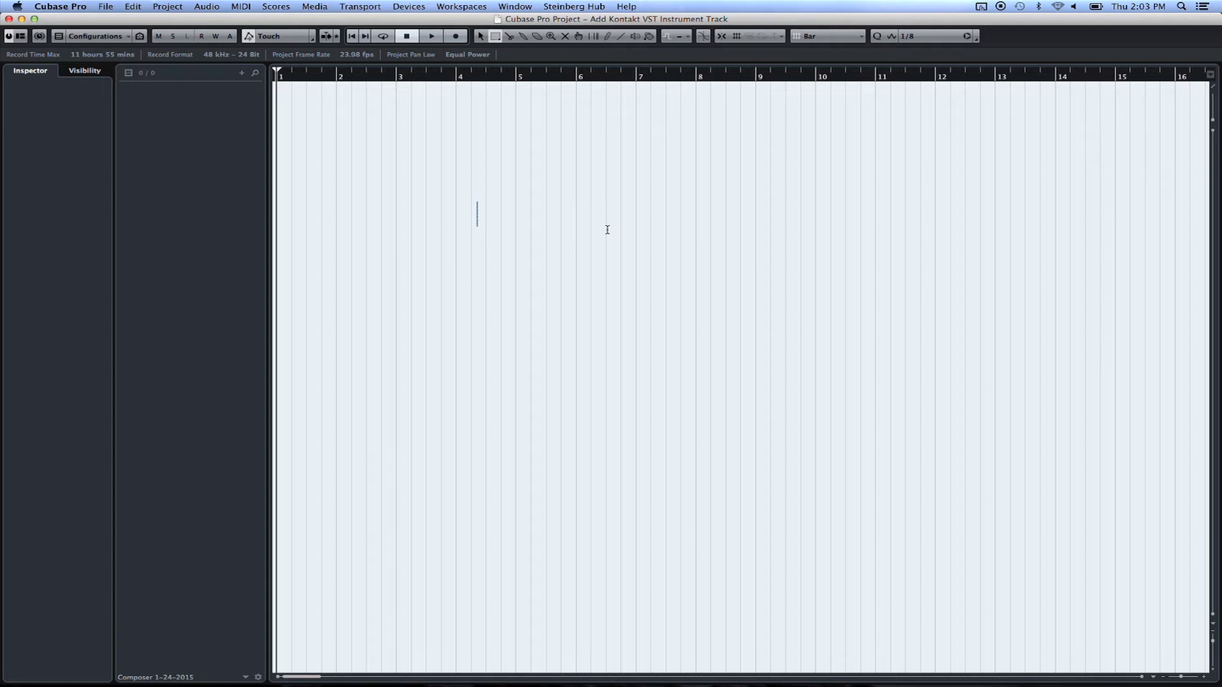
Add a Kontakt 5 instrument track and close its plugin window.
key("ctrl+i")
left_click(572, 205)
type("kontakt")
key("Return")
key("Return")
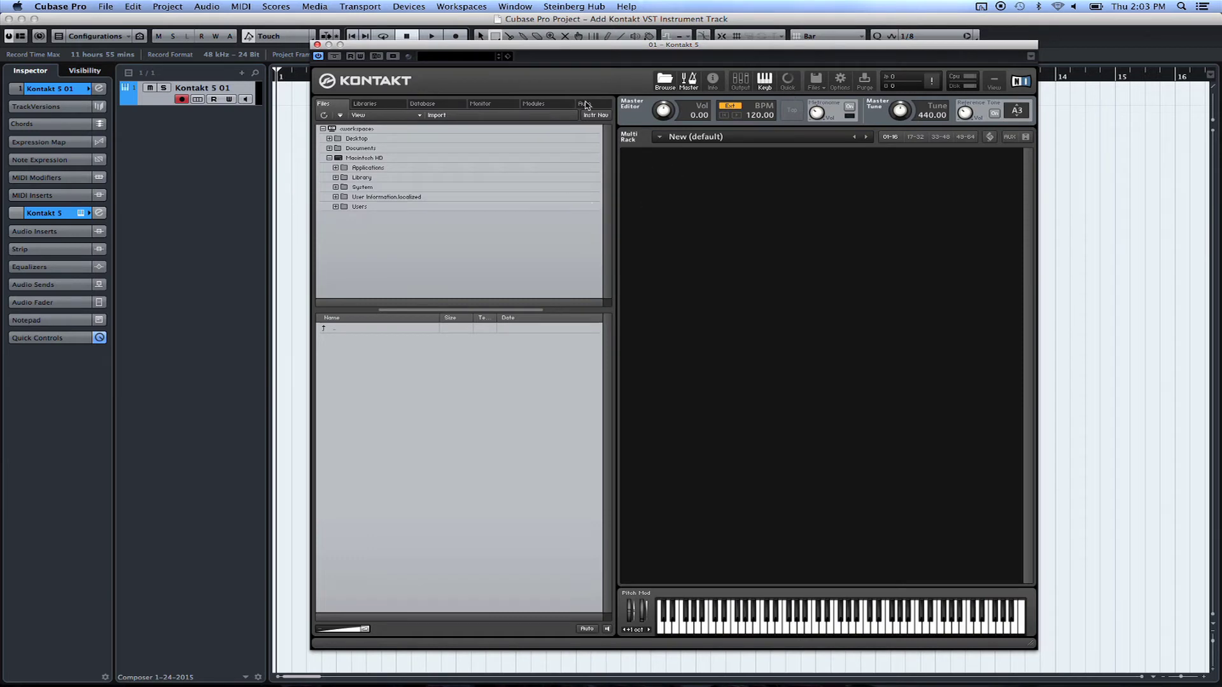
key("super+w")
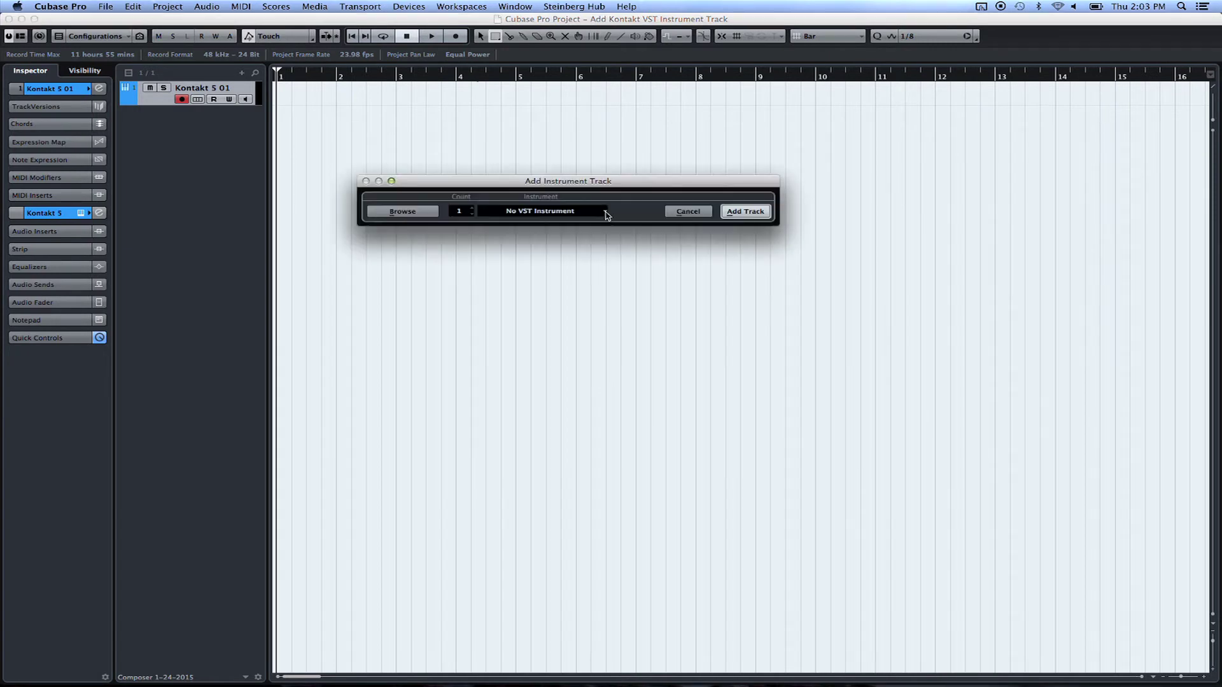
Add an Alchemy instrument track and close the Alchemy plugin window.
left_click(607, 215)
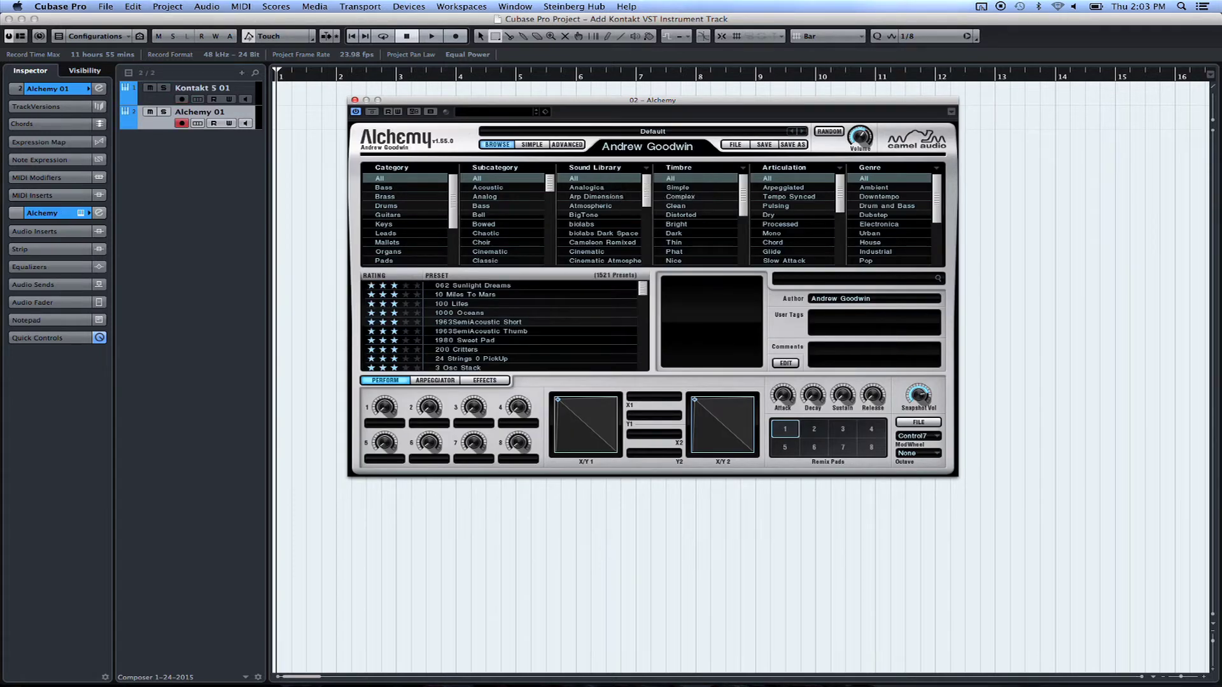
left_click(354, 100)
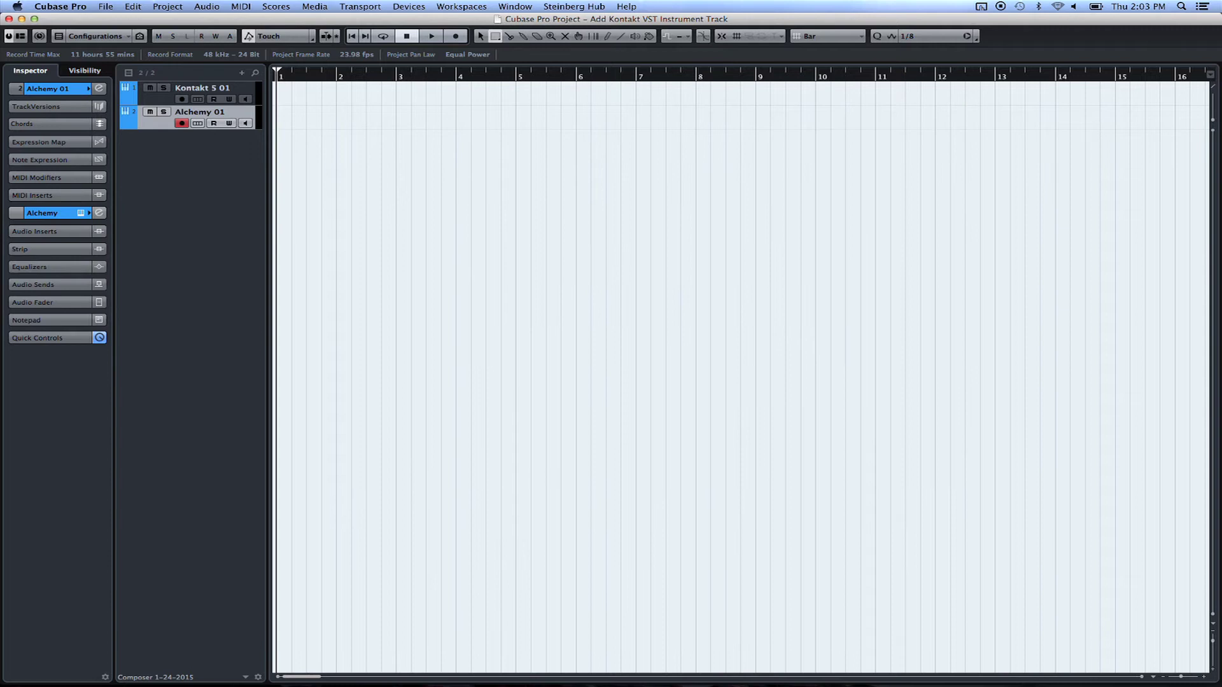
left_click(106, 6)
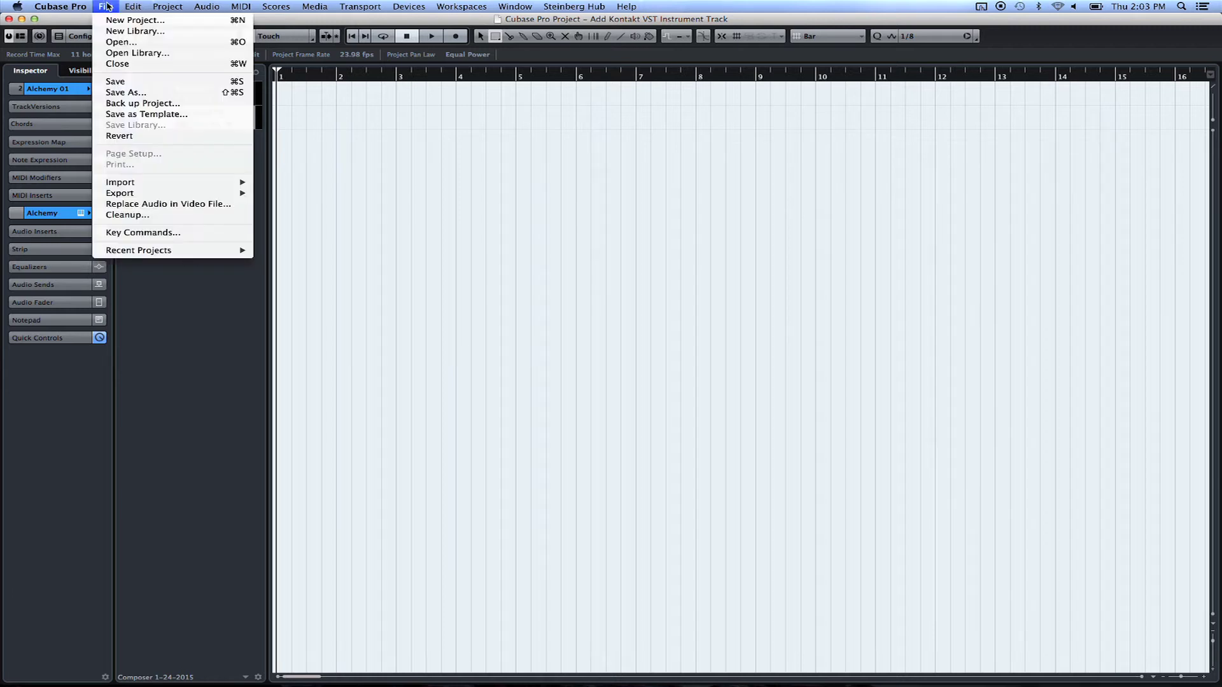
left_click(136, 233)
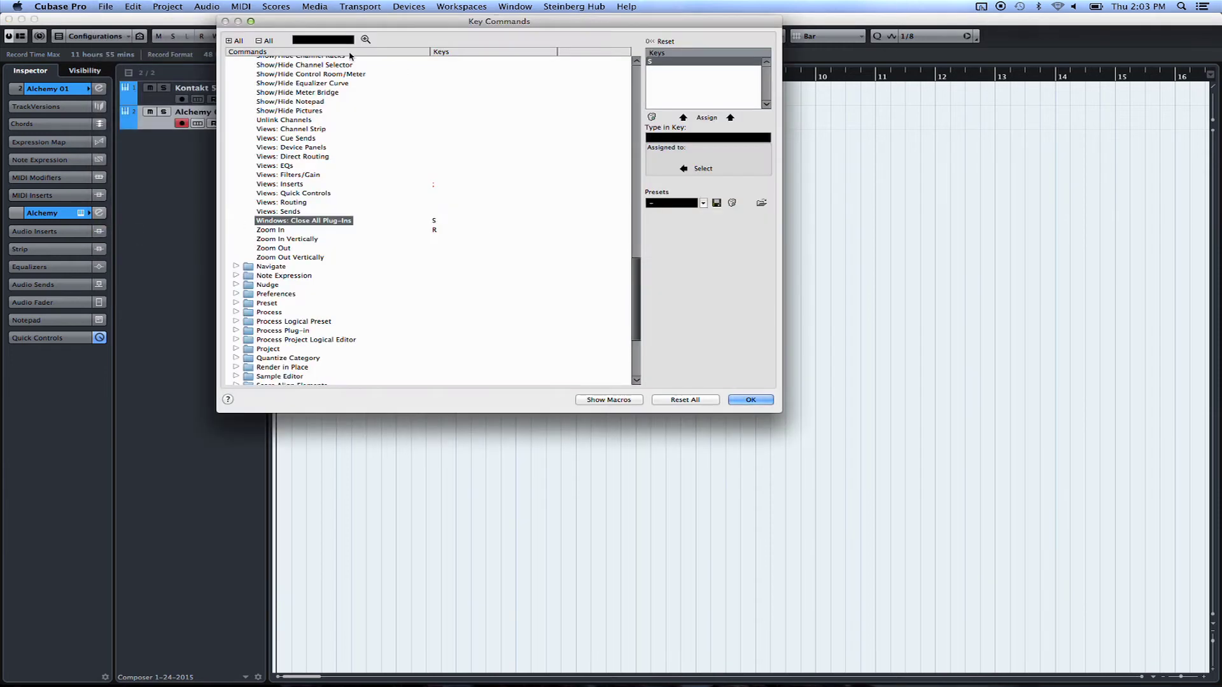
left_click(325, 40)
scroll(363, 147, "up", 10)
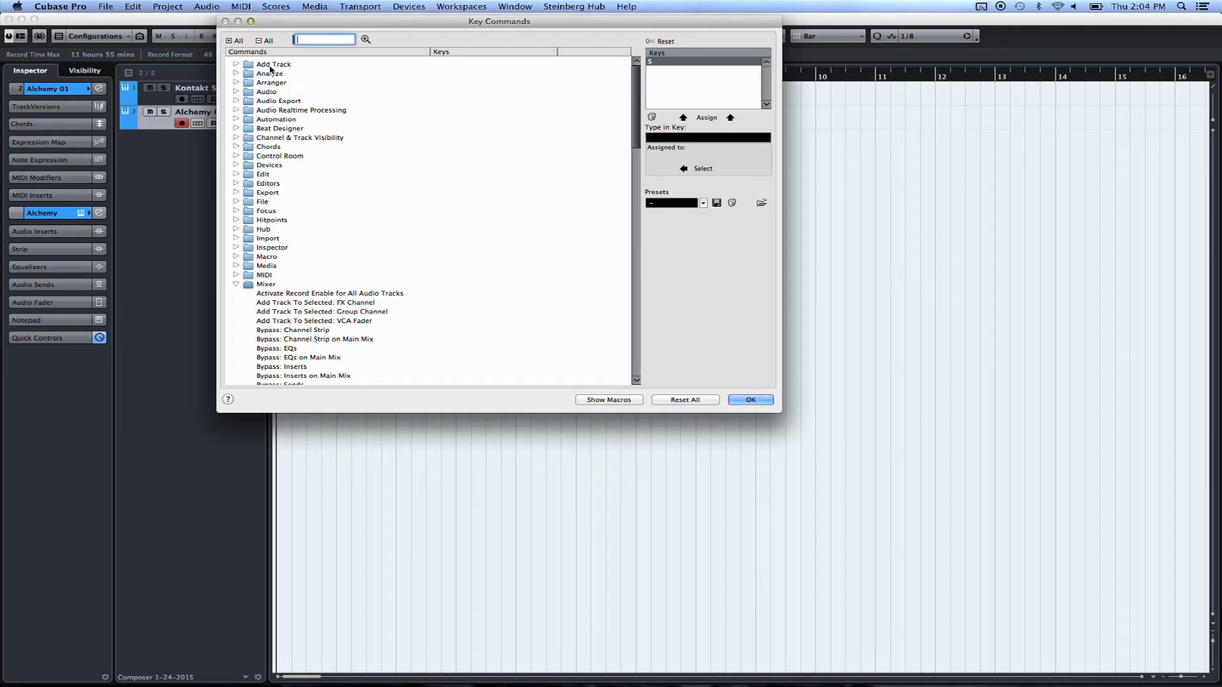
left_click(236, 65)
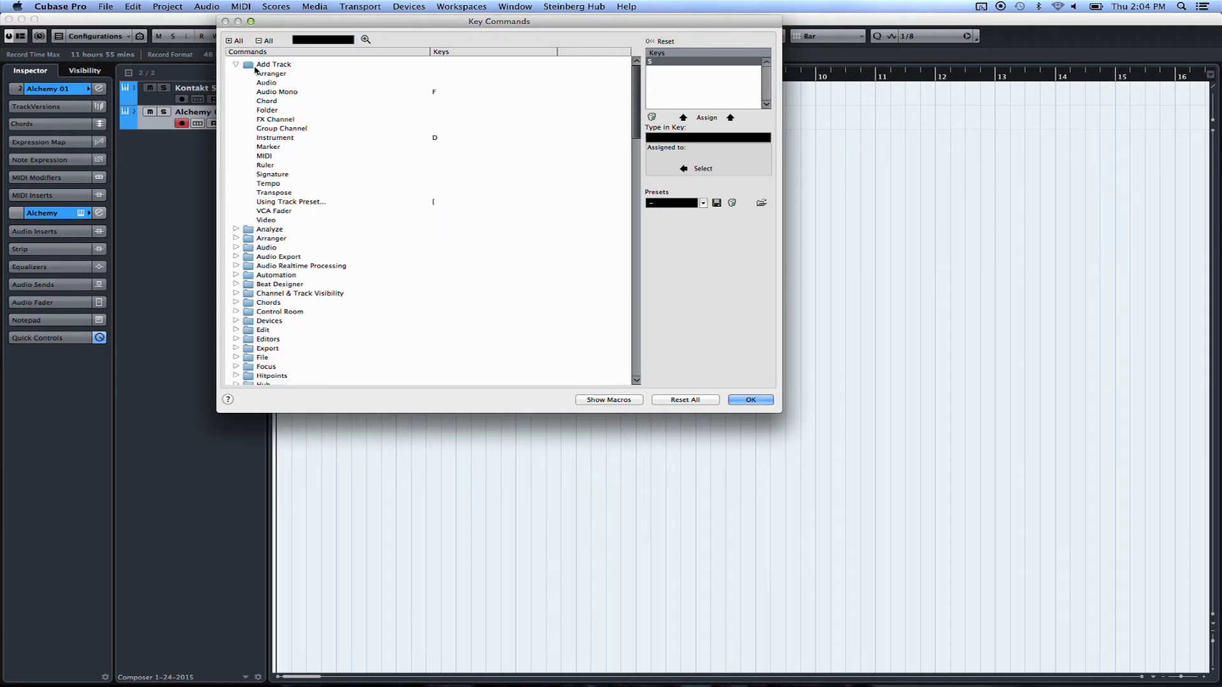
left_click(275, 138)
left_click(688, 138)
key("d")
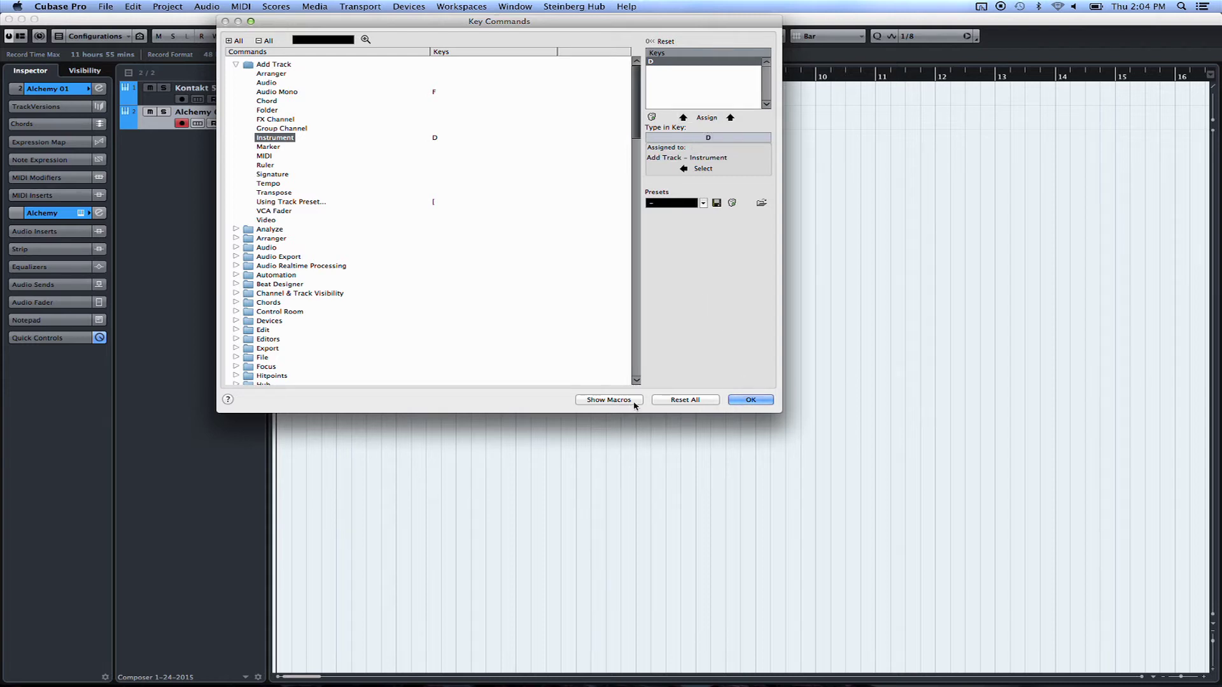
key("Return")
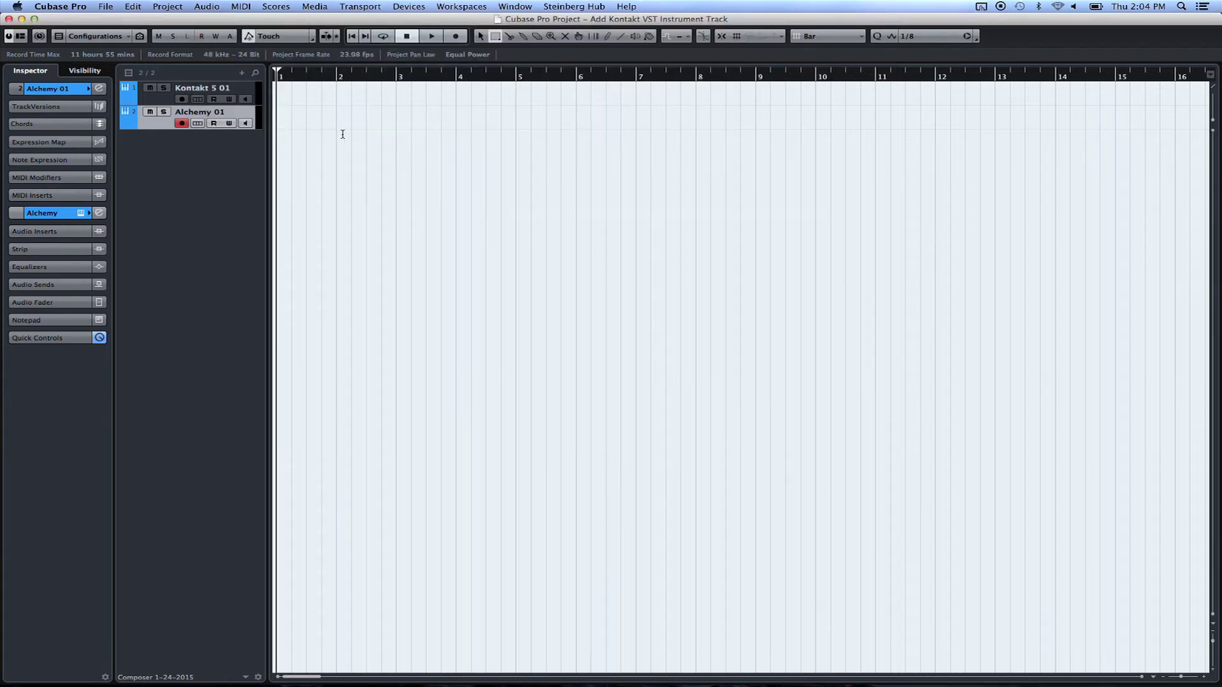
key("d")
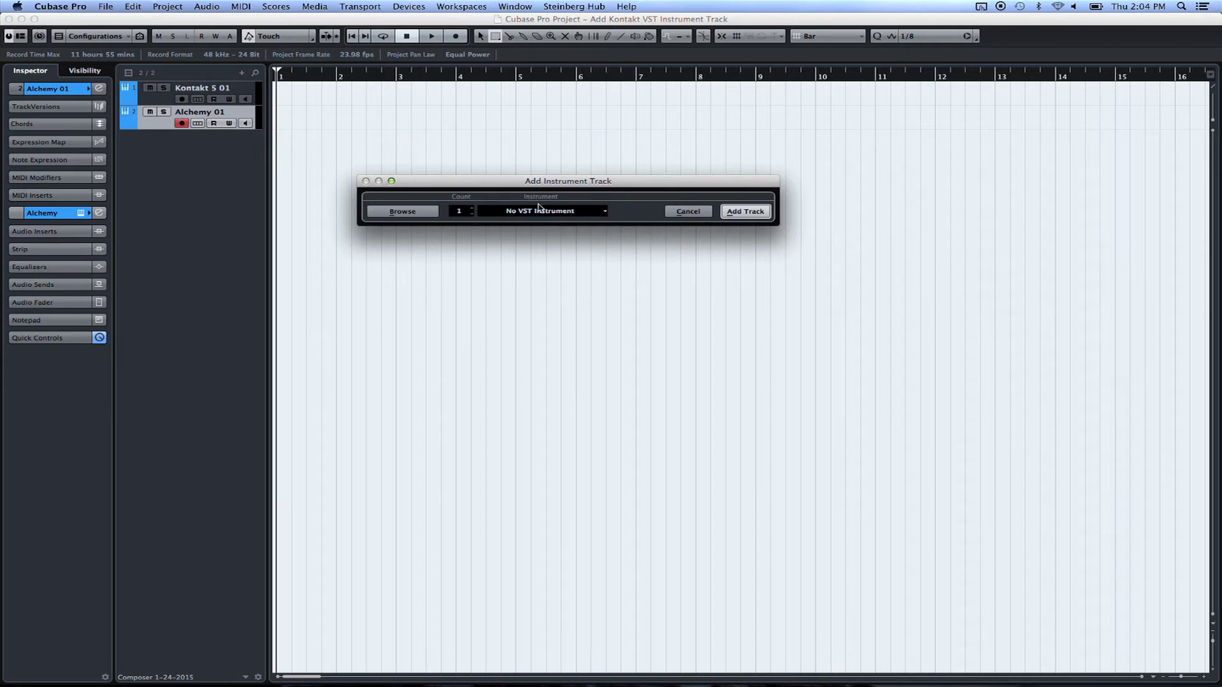
left_click(606, 213)
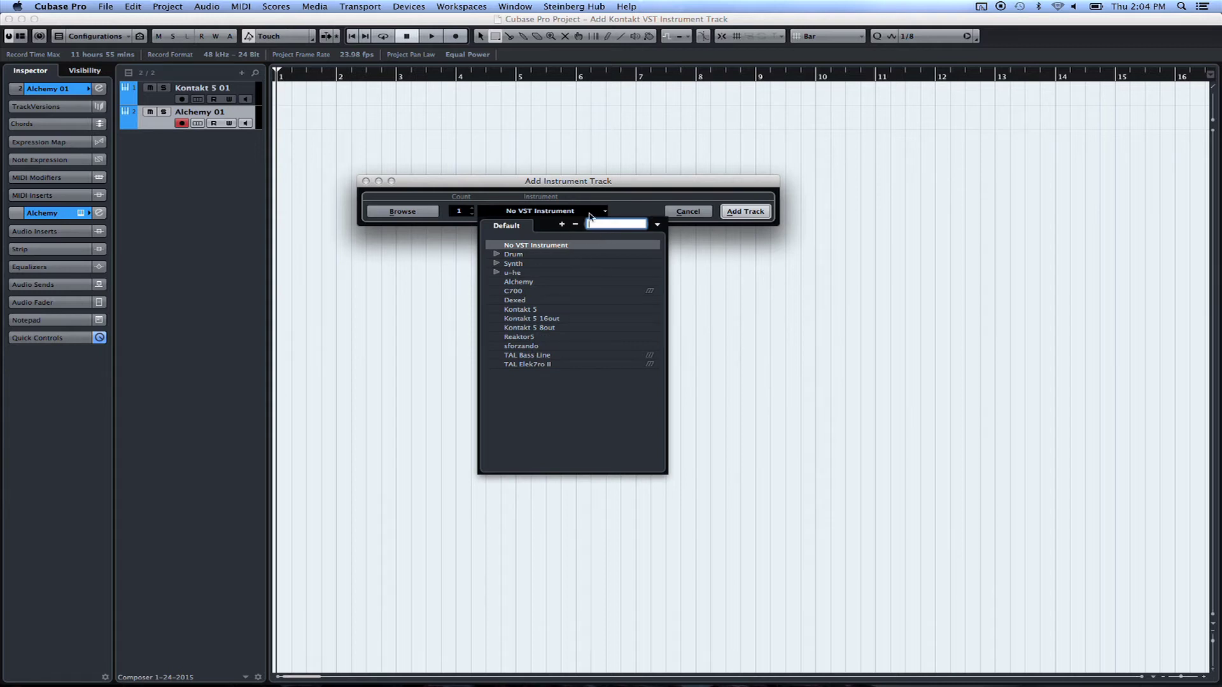
left_click(623, 212)
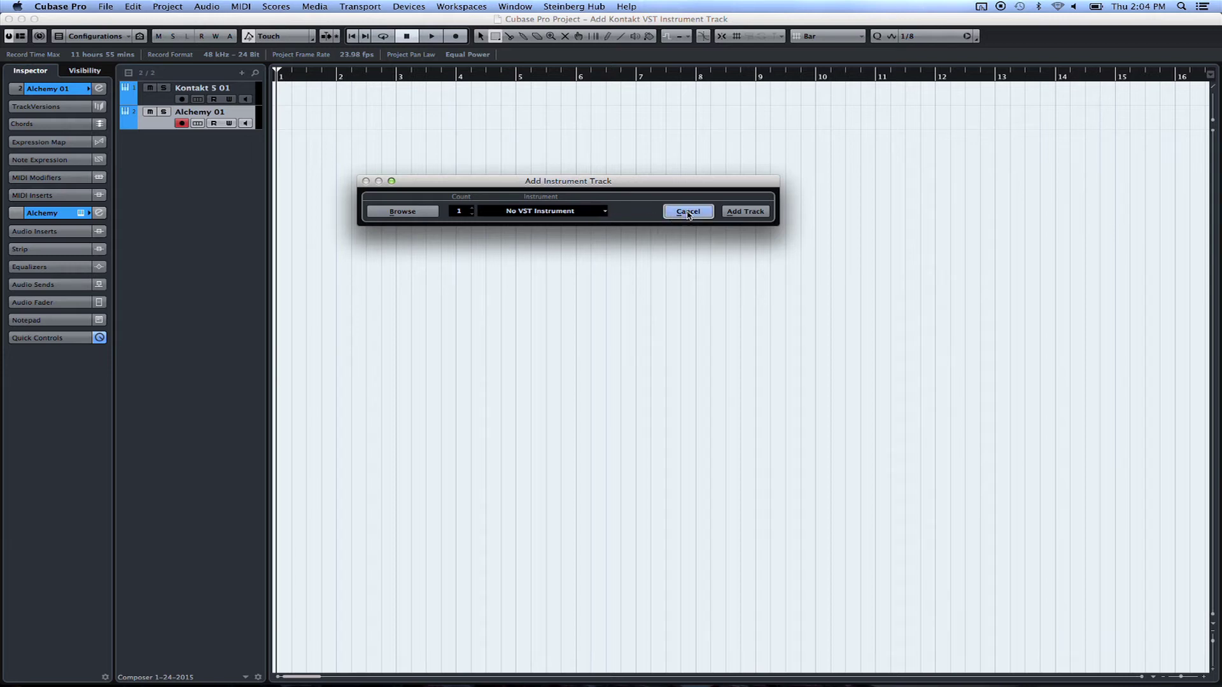
left_click(605, 211)
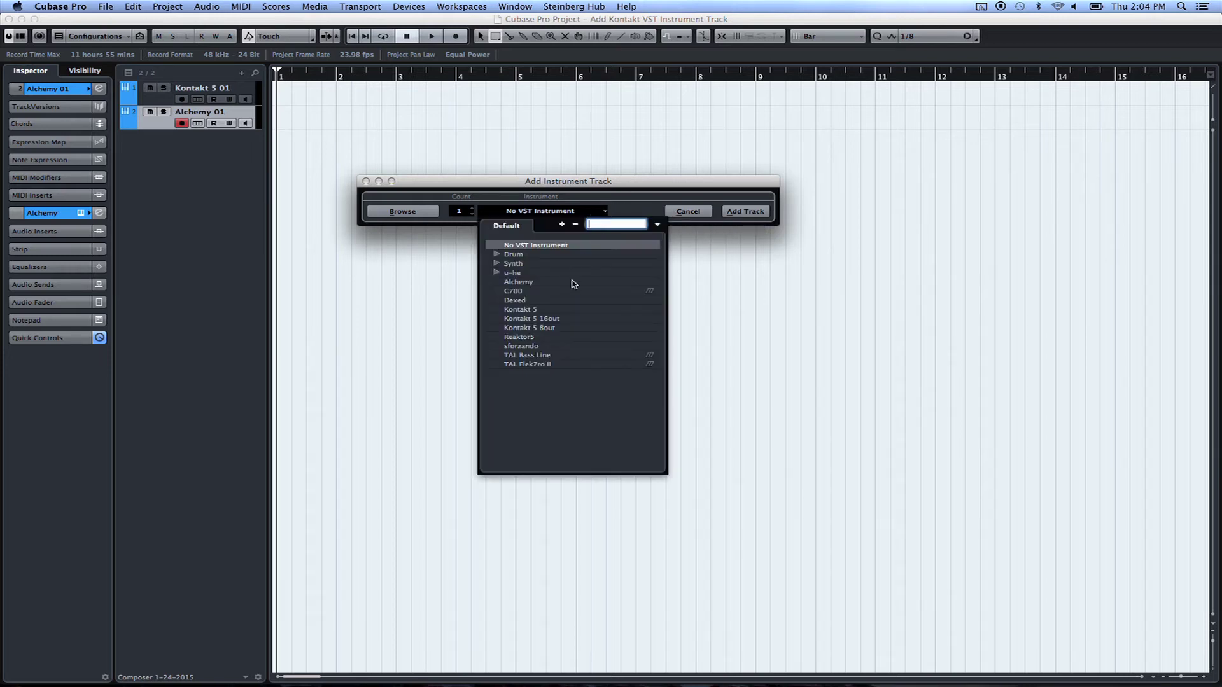
left_click(521, 309)
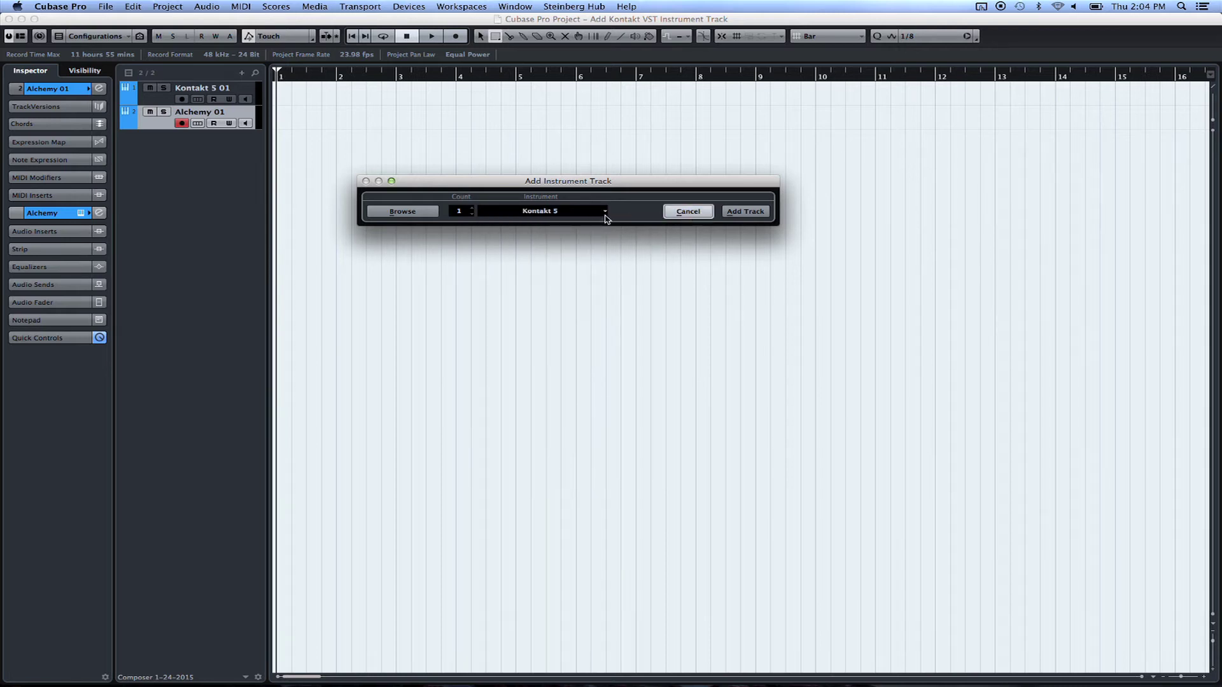
left_click(684, 212)
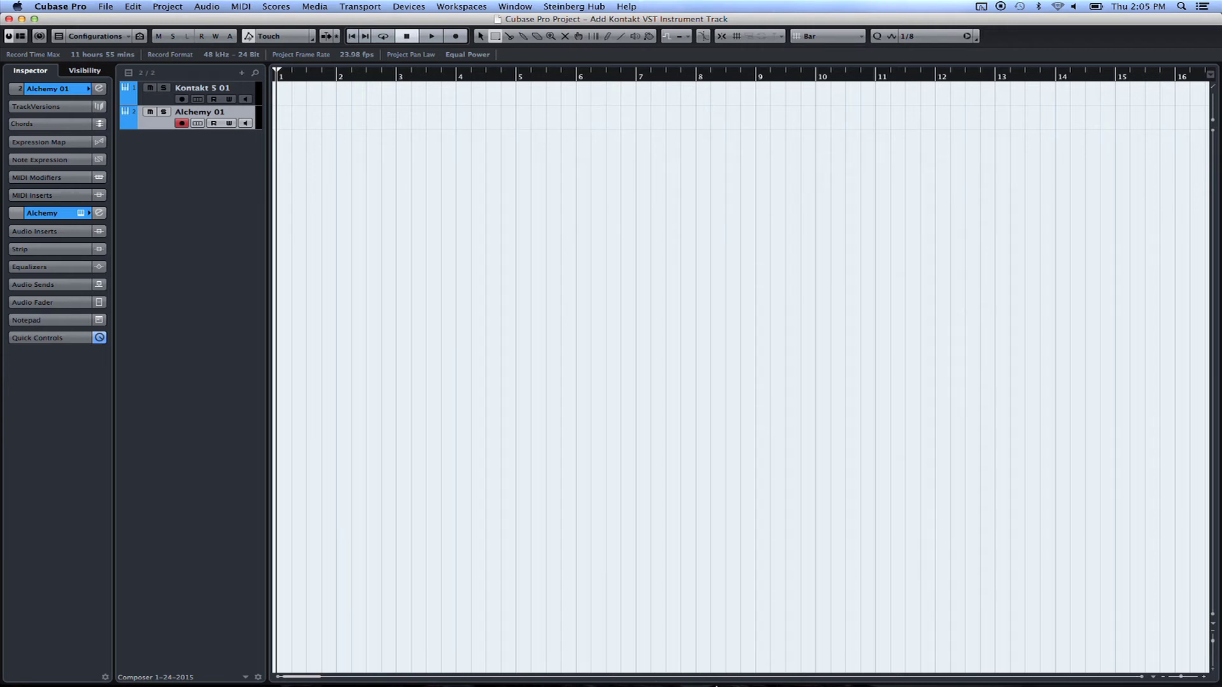
Launch Auto Mouse Click and record F as its Get Mouse Cursor Position shortcut.
mouse_move(732, 681)
left_click(732, 669)
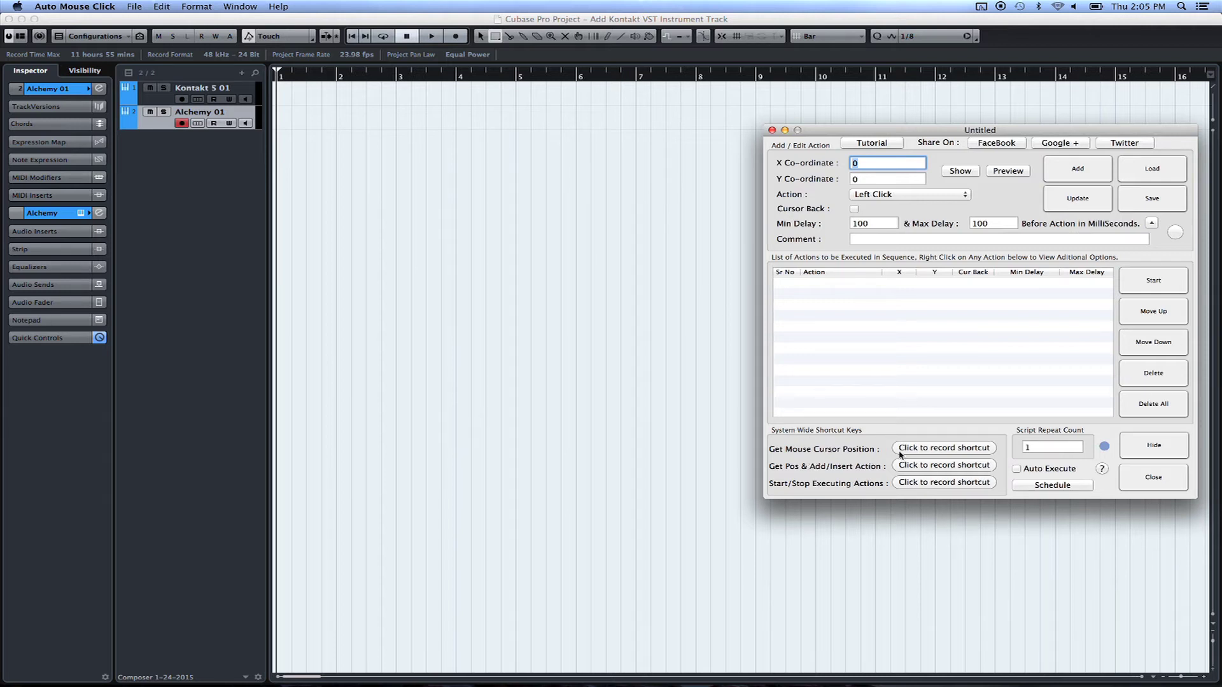
left_click(925, 448)
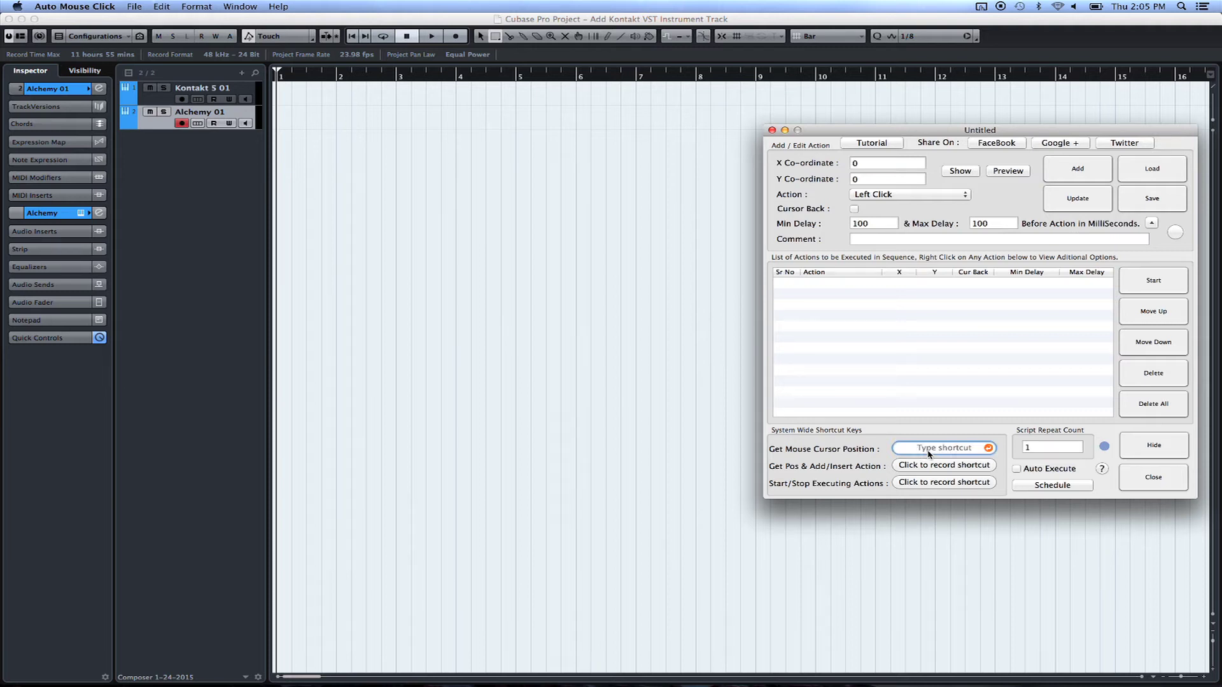
key("f")
Open Cubase's Add Instrument Track dialog and capture the instrument field's cursor position.
left_click(580, 303)
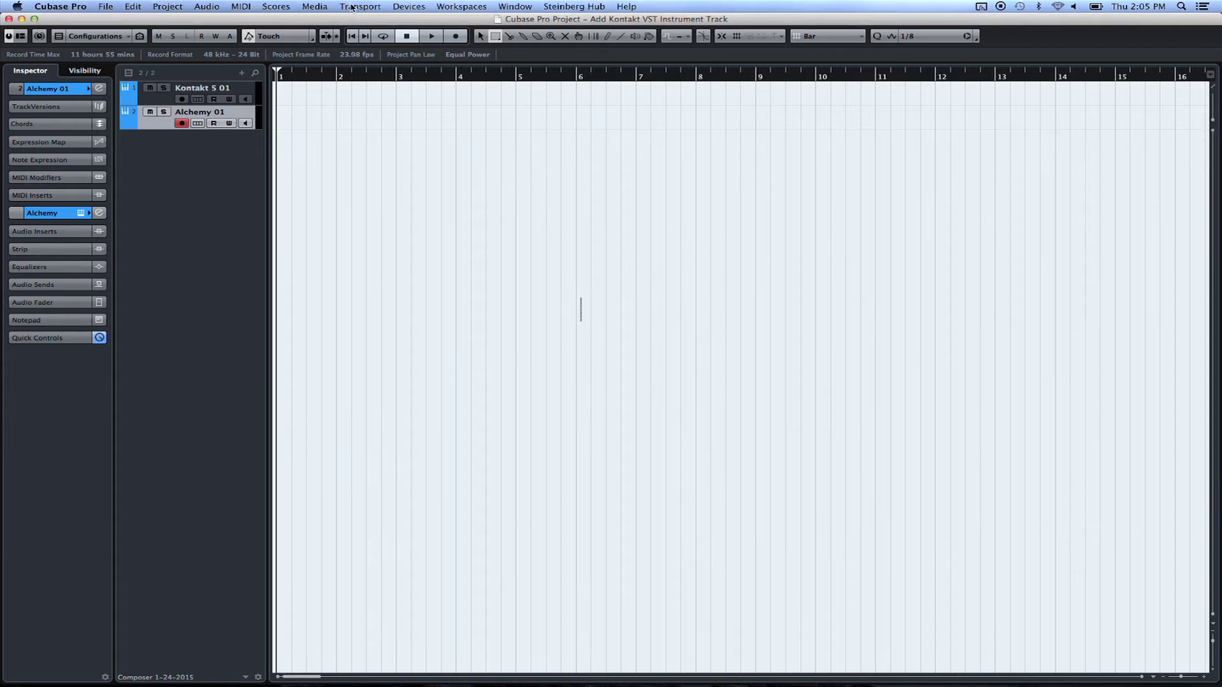
key("super+shift+i")
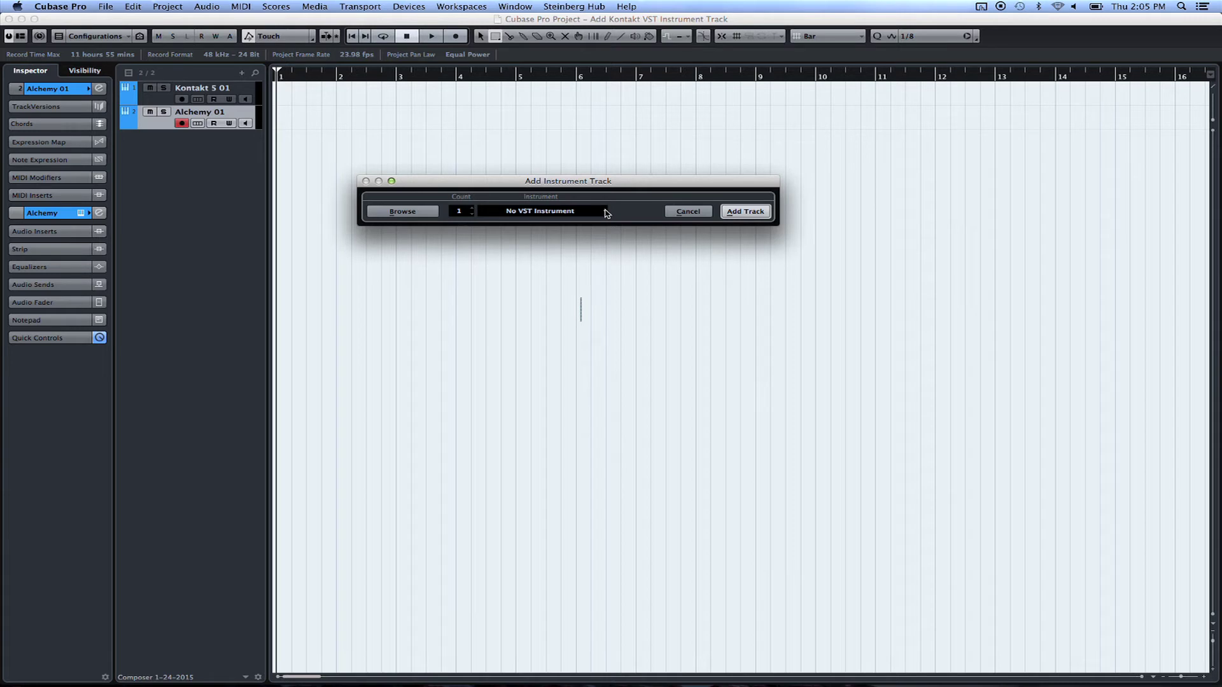
mouse_move(730, 673)
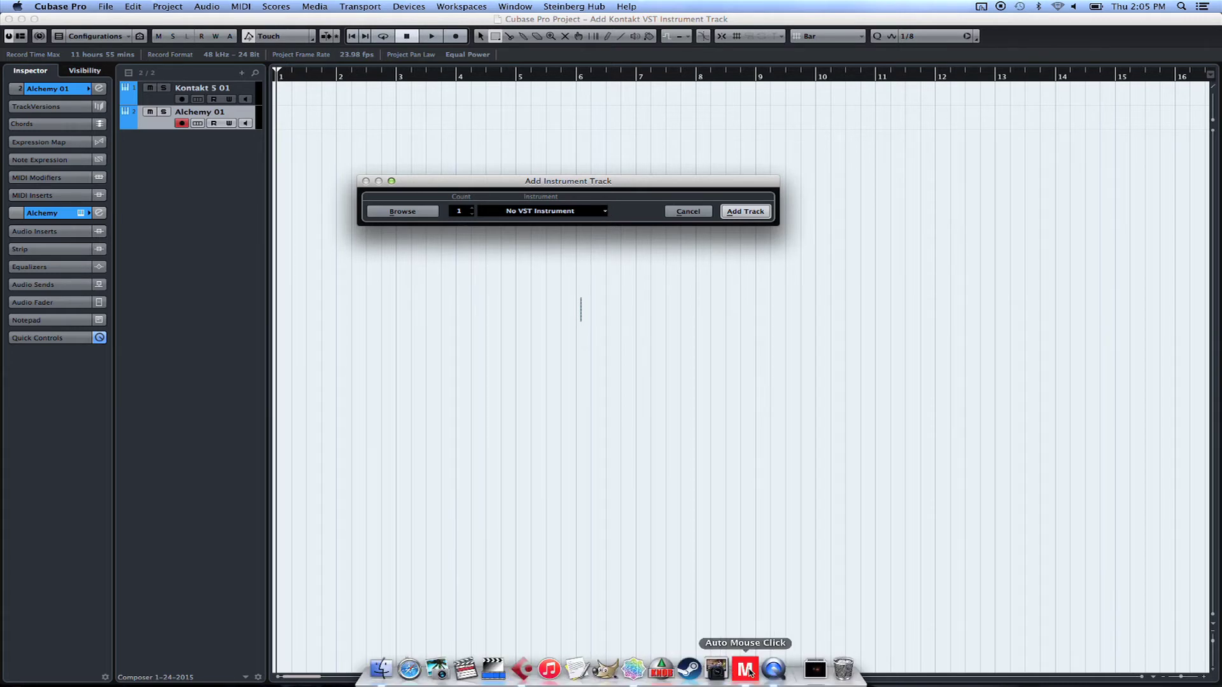
left_click(748, 670)
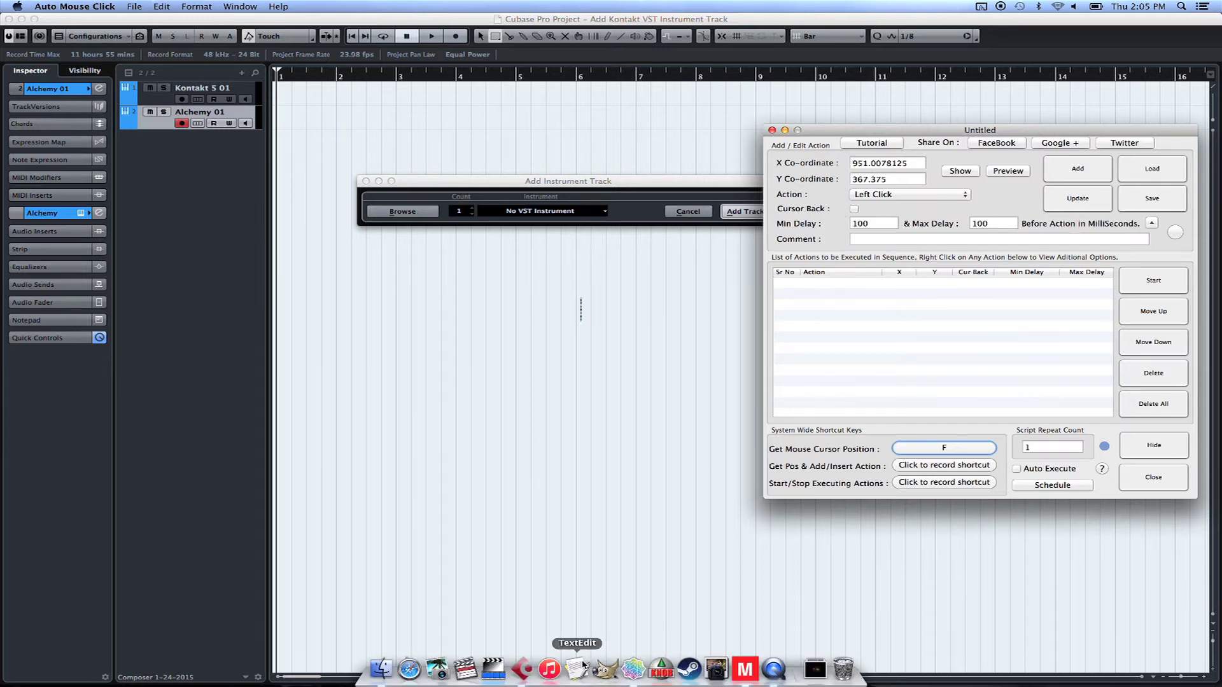
Note the coordinates '951 36' in a blank TextEdit note.
left_click(577, 669)
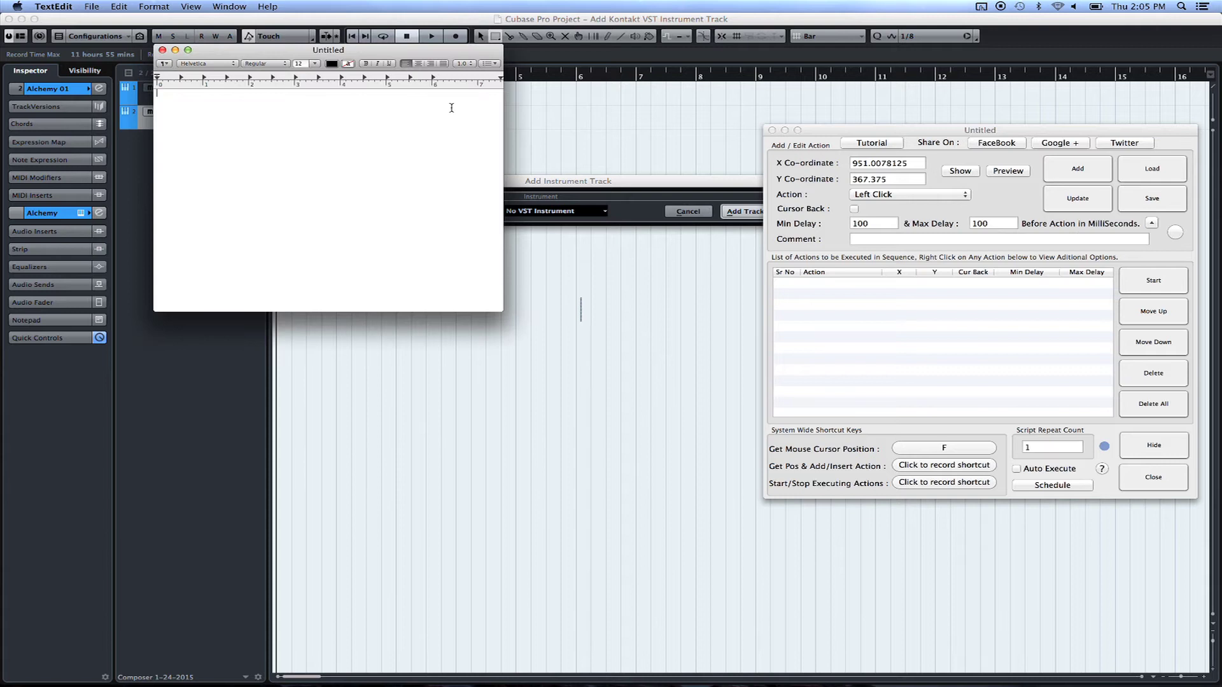
type("951 368")
left_click(584, 264)
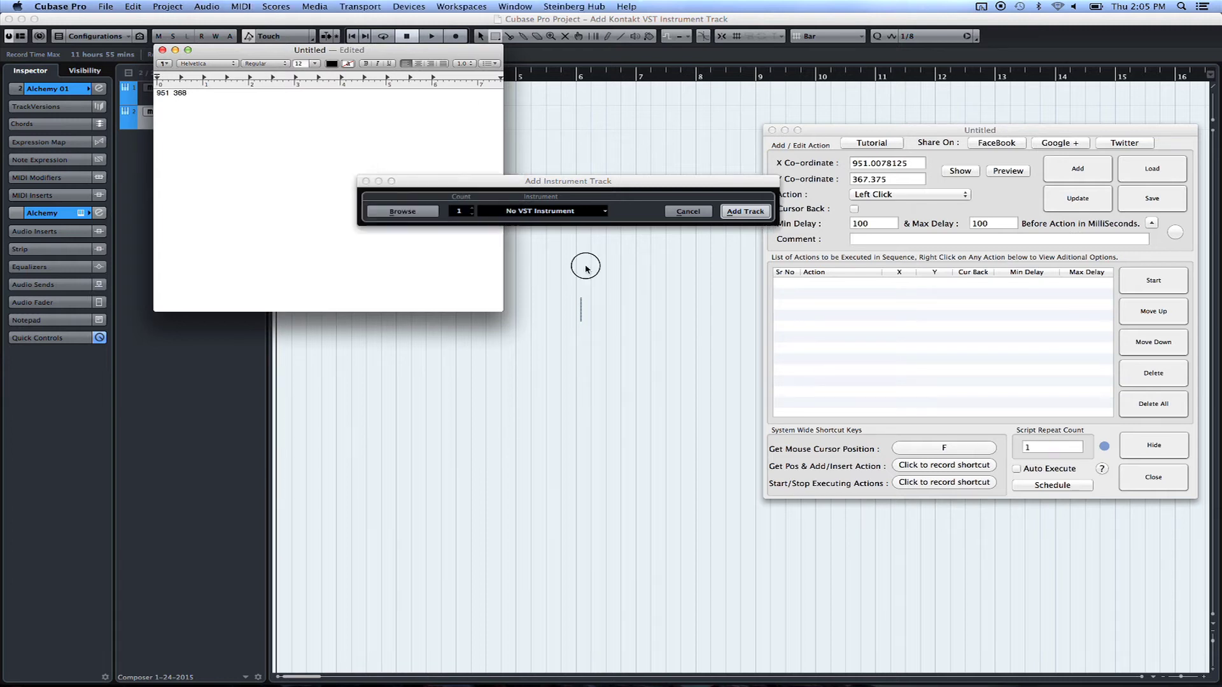
Close Auto Mouse Click, then move and minimize the TextEdit note.
left_click(772, 130)
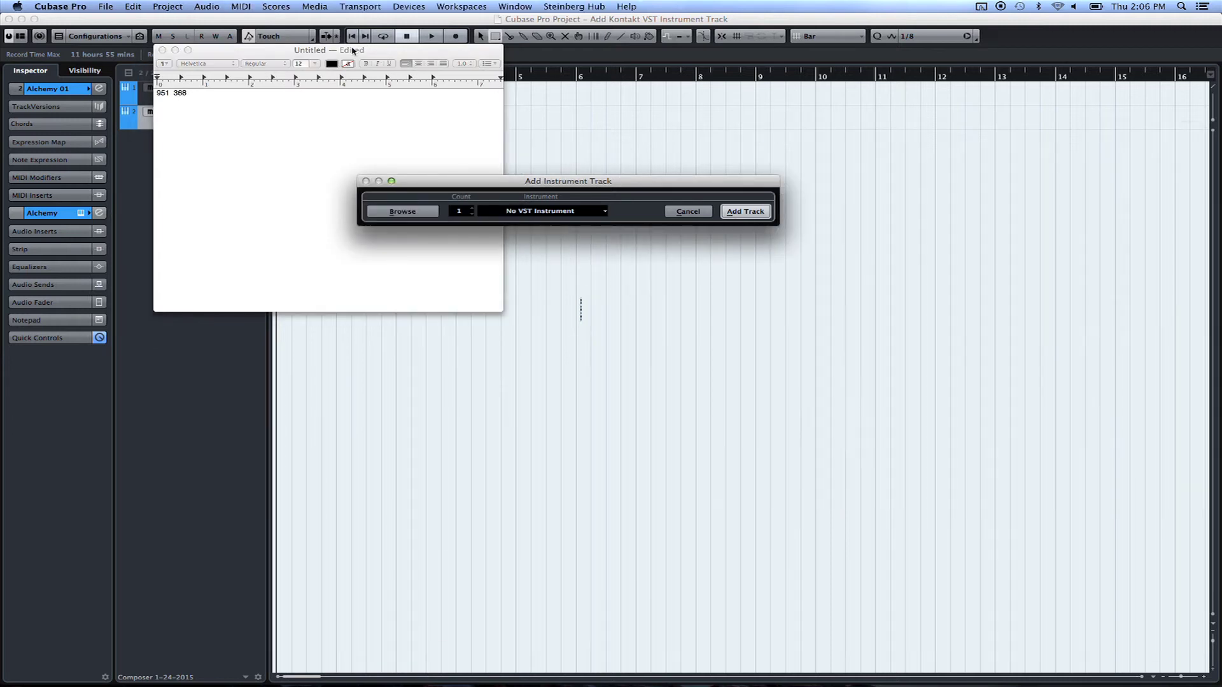
left_click_drag(353, 50, 724, 142)
left_click(546, 145)
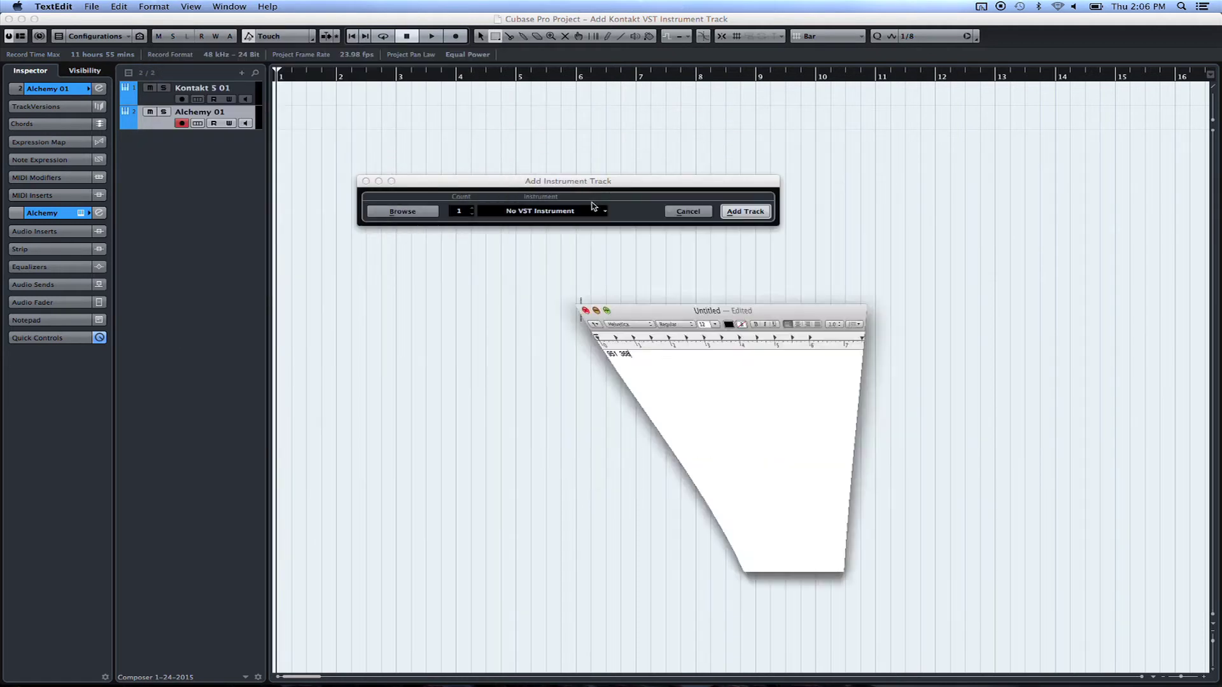
Open BetterTouchTool's preferences and select Cubase 8 in the app list.
left_click(981, 6)
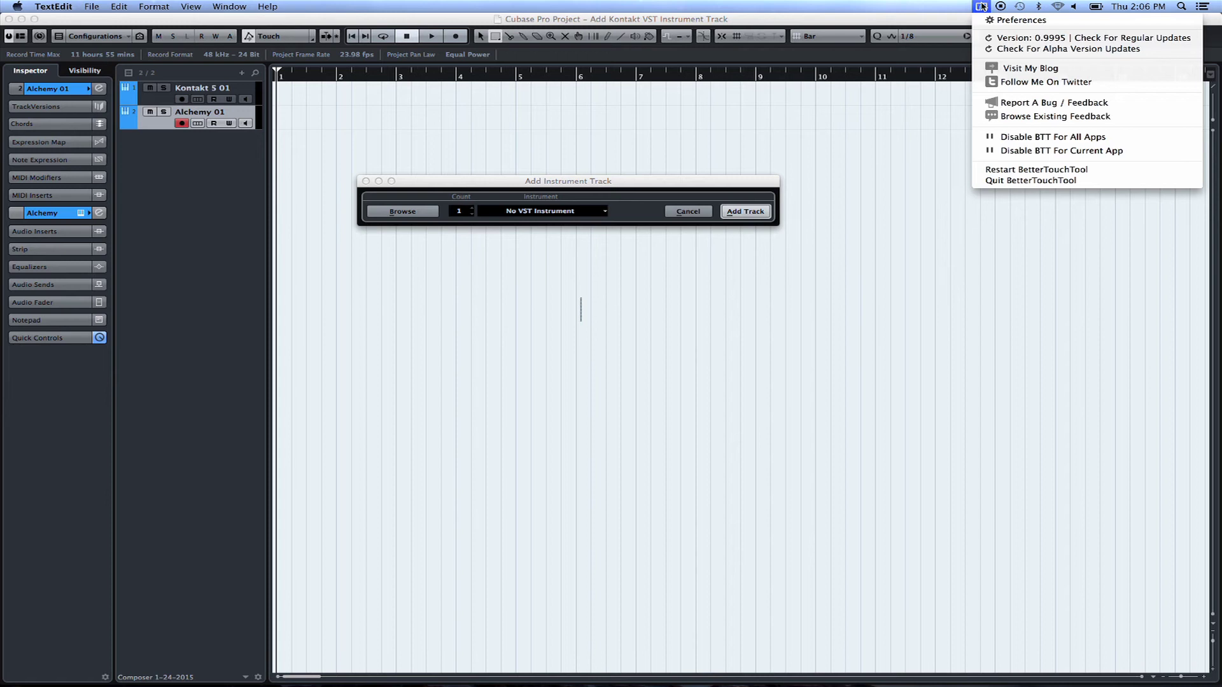
left_click(989, 21)
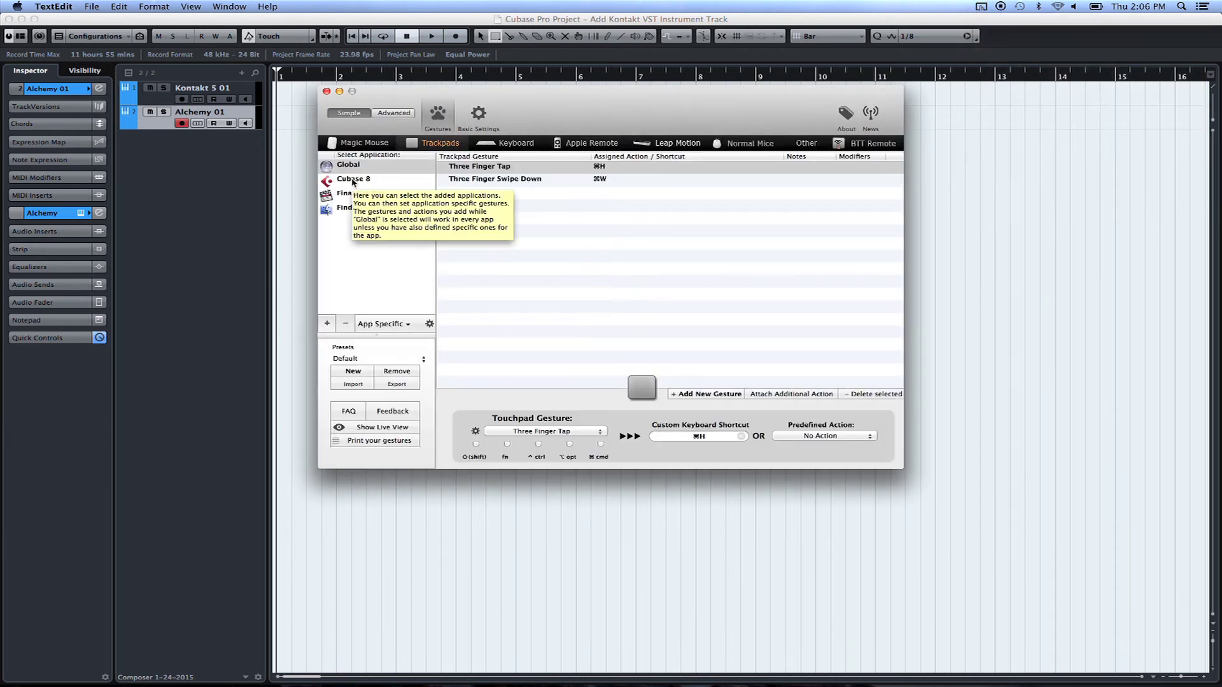
left_click(353, 181)
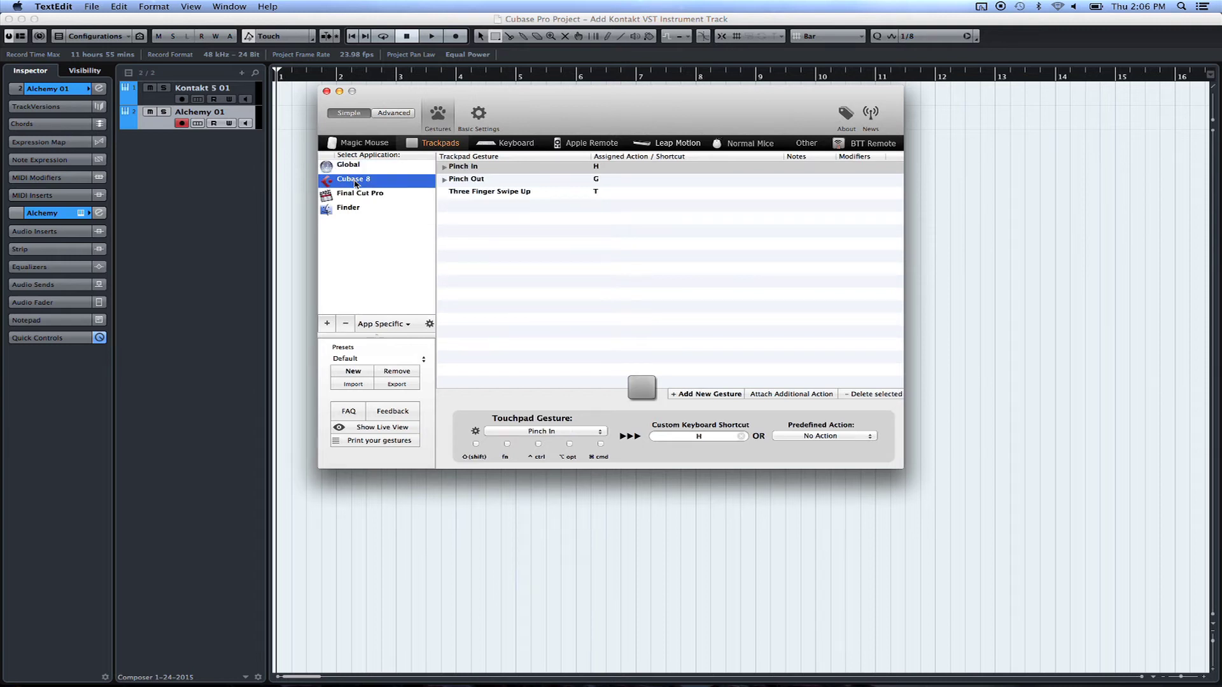
Browse the application picker for Cubase 8, cancel it, and show the Keyboard settings.
left_click(327, 325)
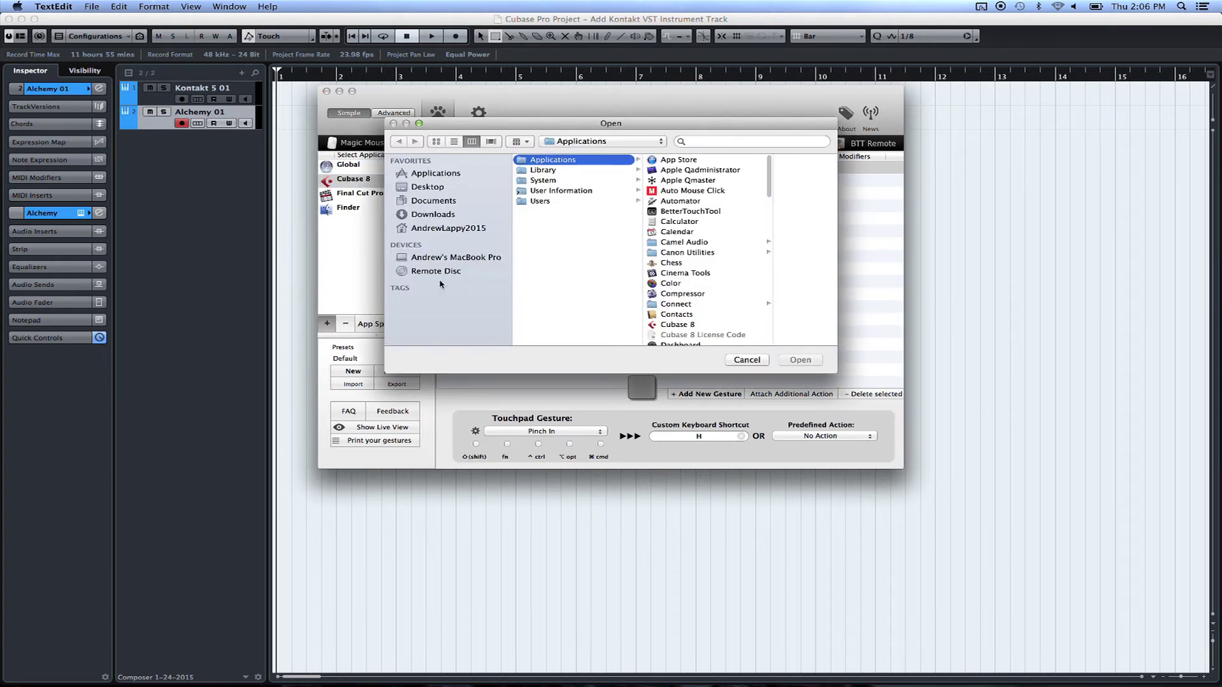
scroll(680, 236, "down", 3)
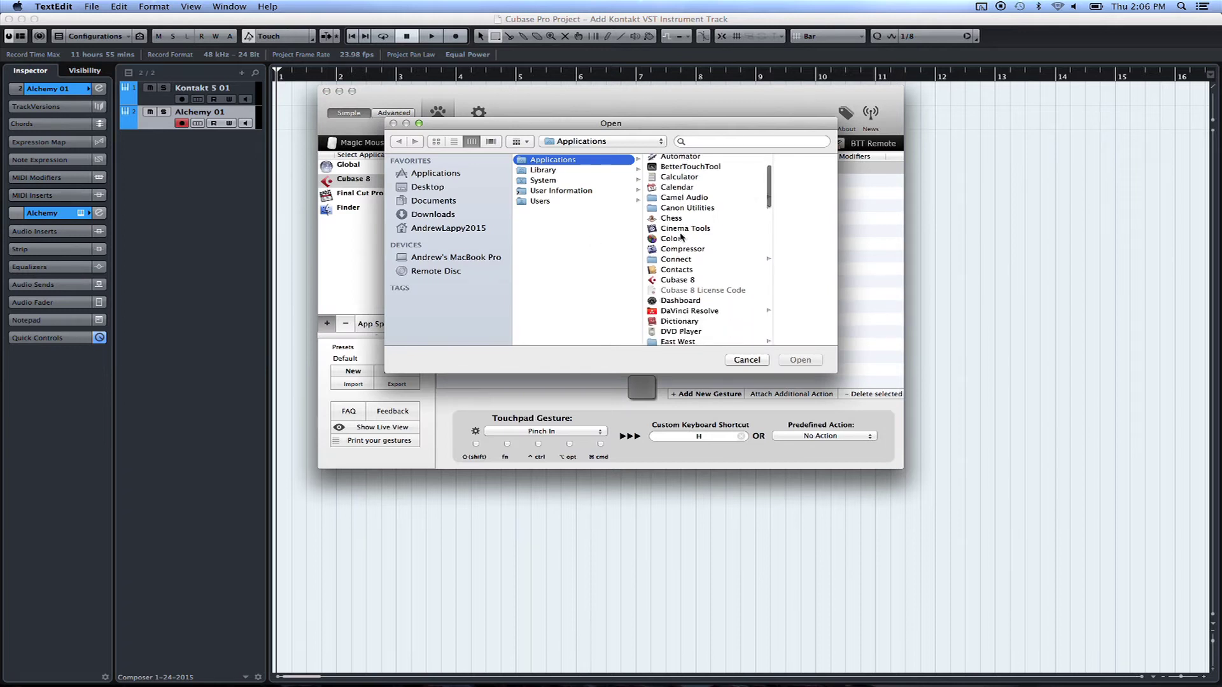
left_click(679, 280)
left_click(745, 360)
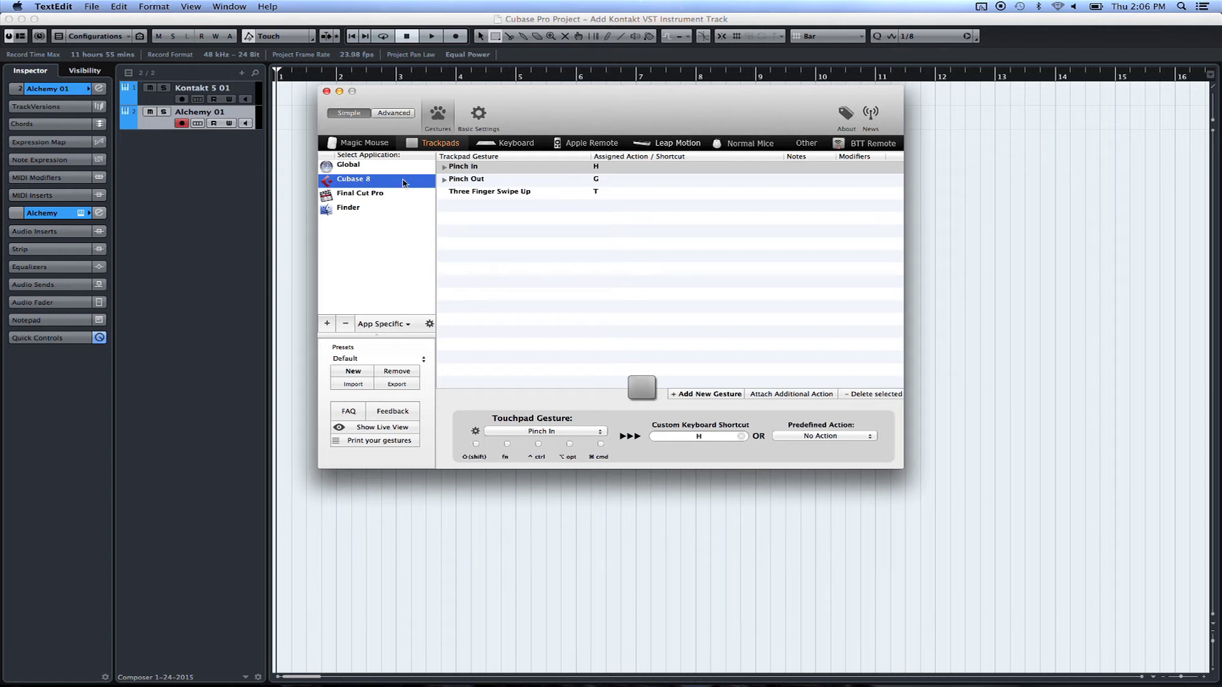
left_click(511, 144)
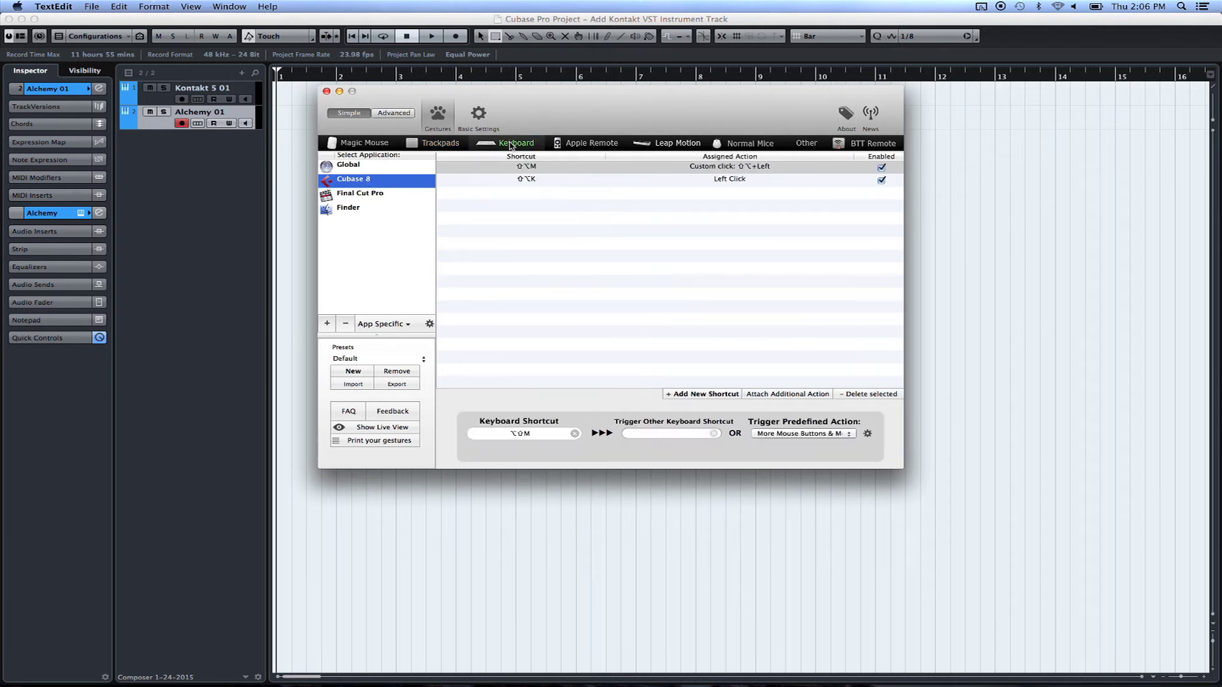
Create a test Cubase 8 shortcut ⇧⌥Z that triggers Mouse Click Actions > Left Click.
left_click(573, 180)
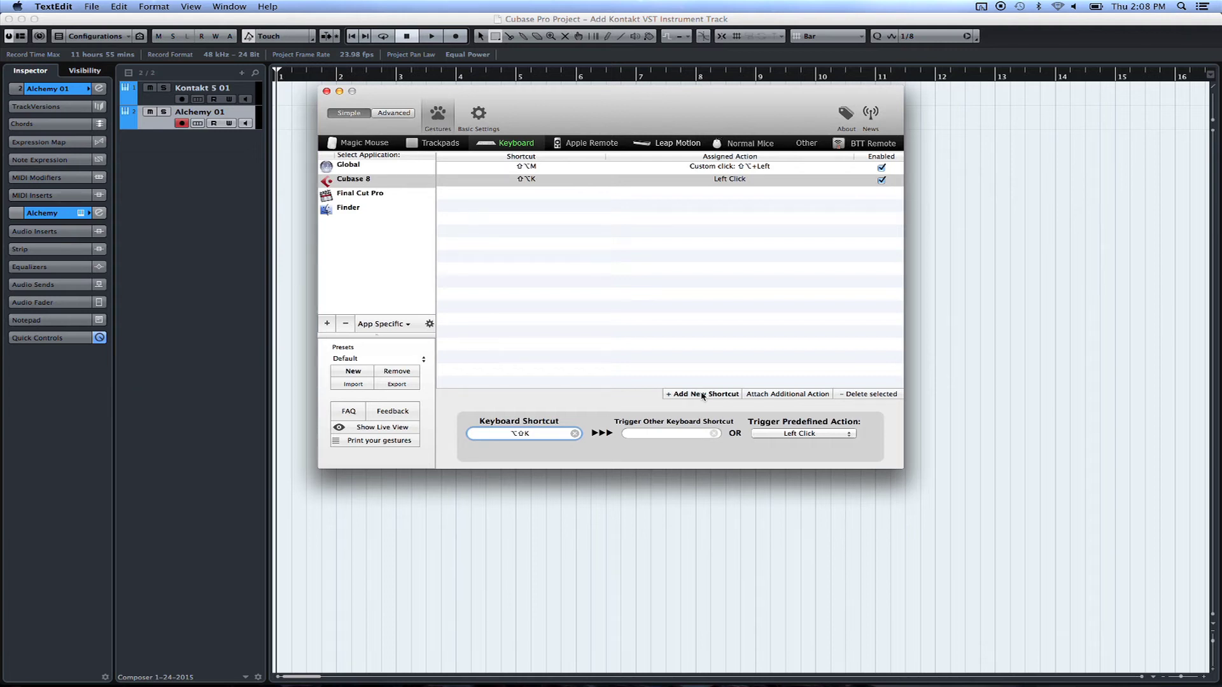
left_click(694, 395)
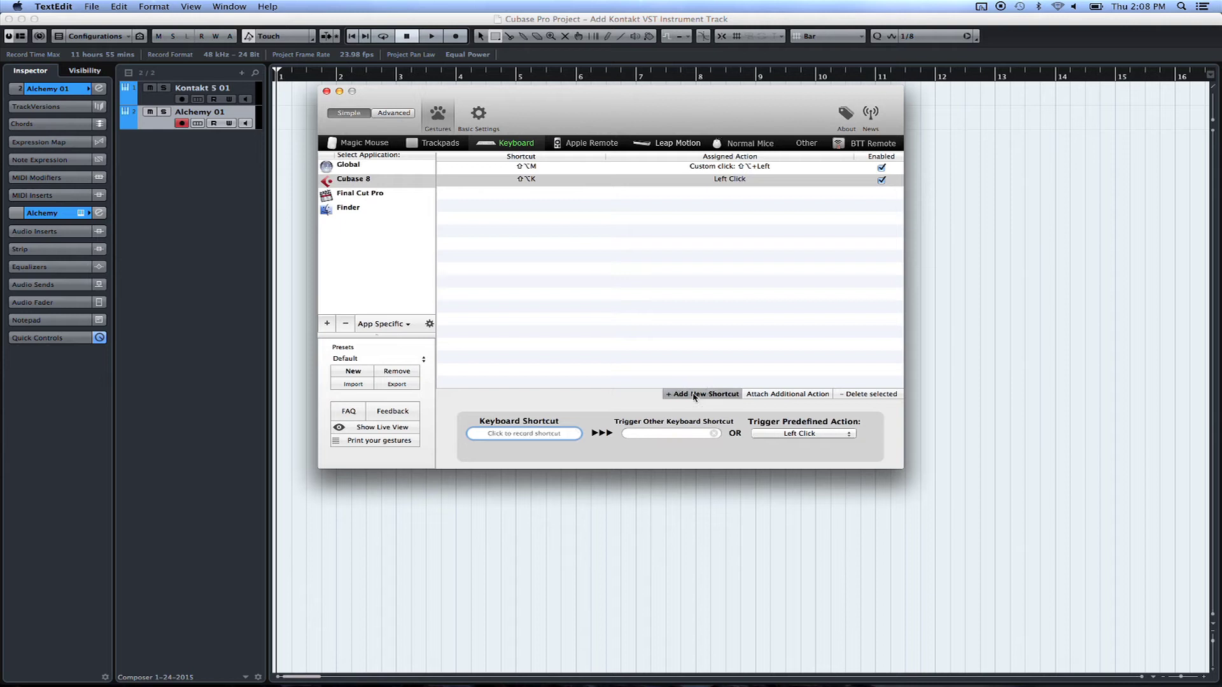
left_click(549, 434)
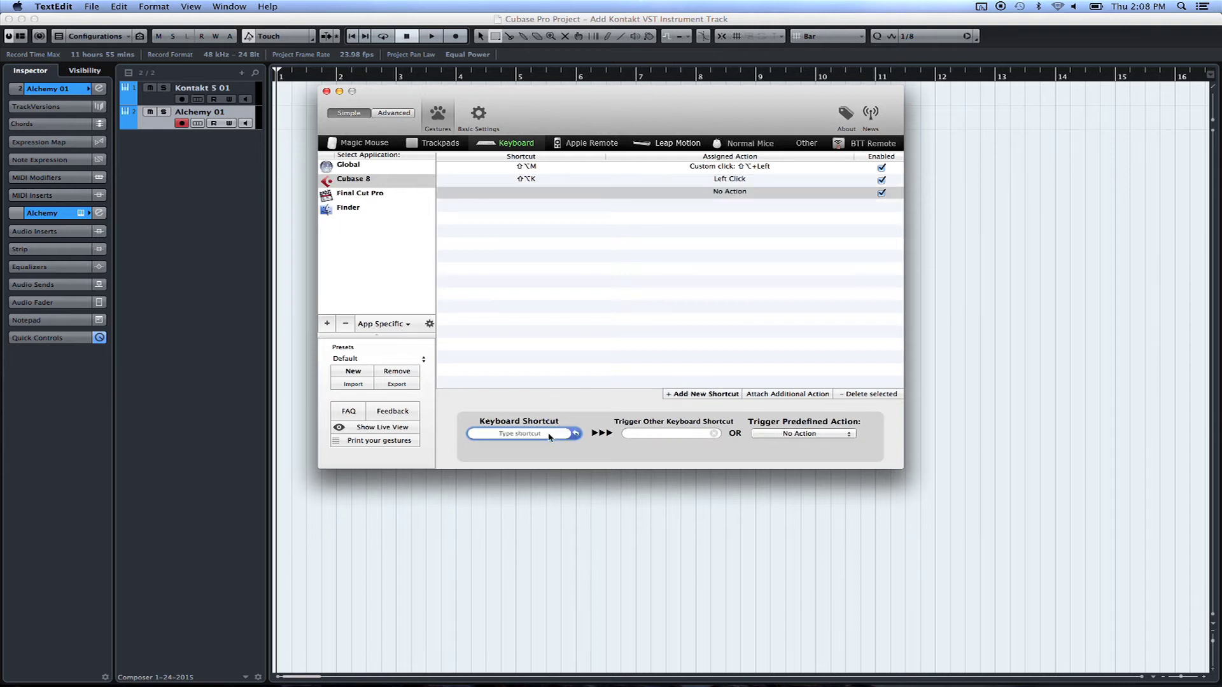
key("alt+shift")
key("alt+shift+z")
left_click(812, 435)
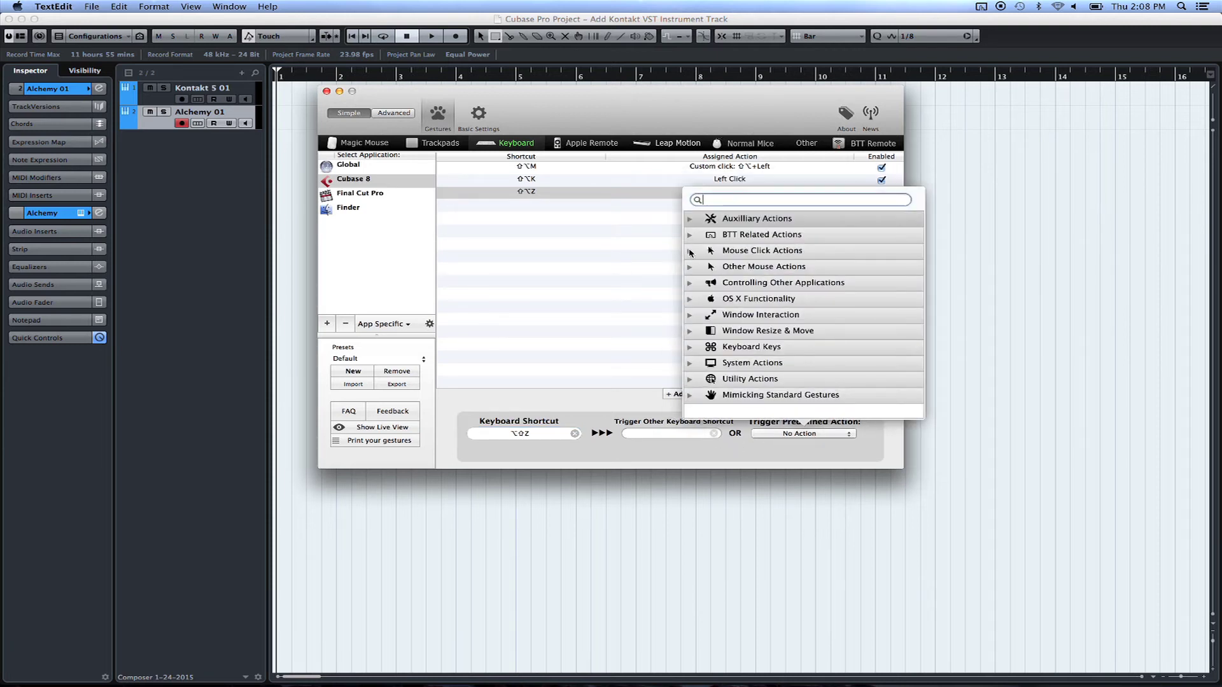
left_click(738, 252)
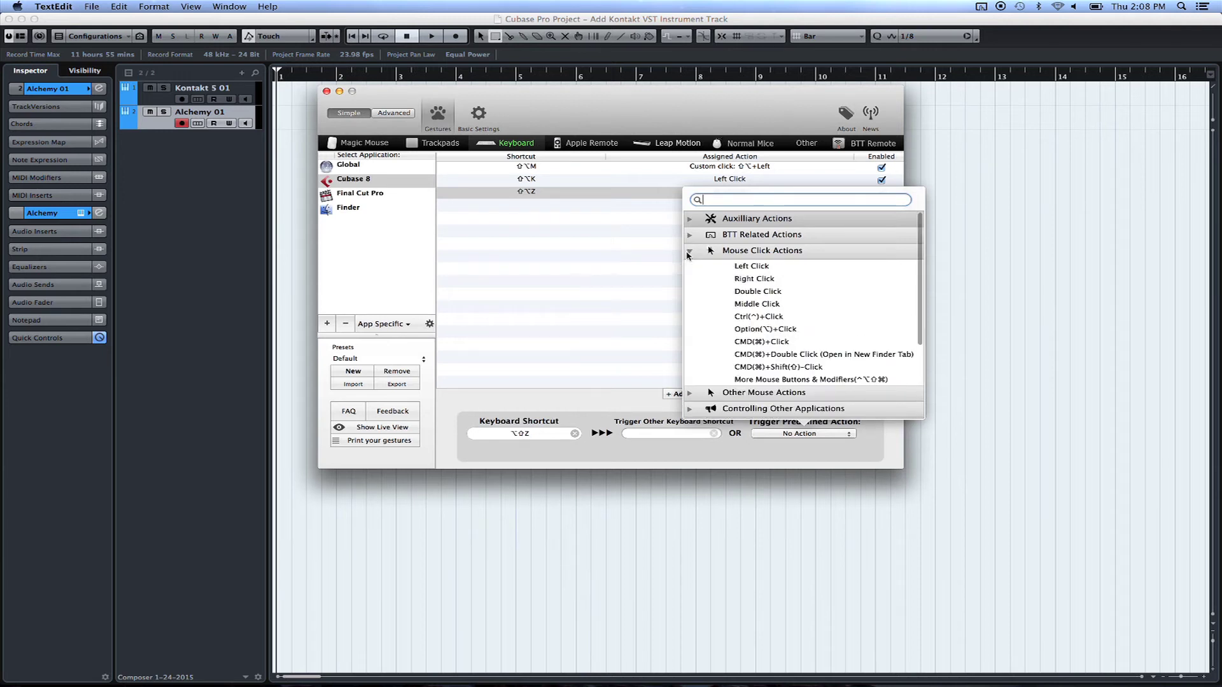
left_click(742, 266)
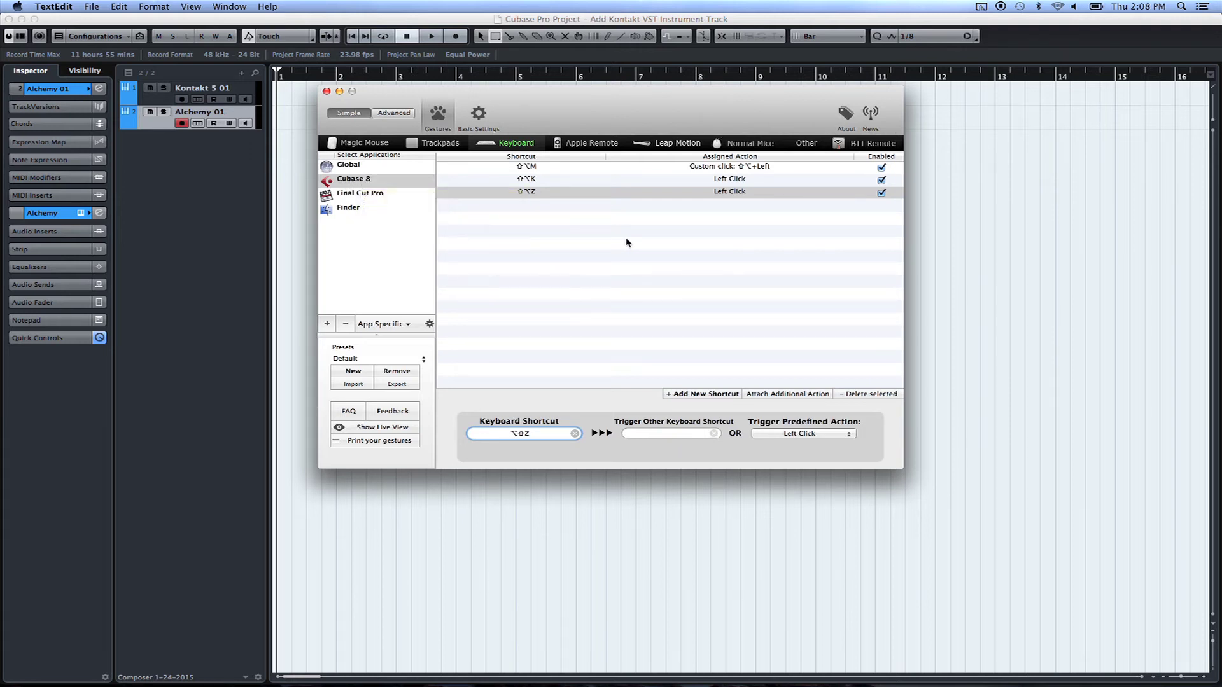
Delete the test shortcut, review the existing shortcuts, and close the preferences.
left_click(863, 395)
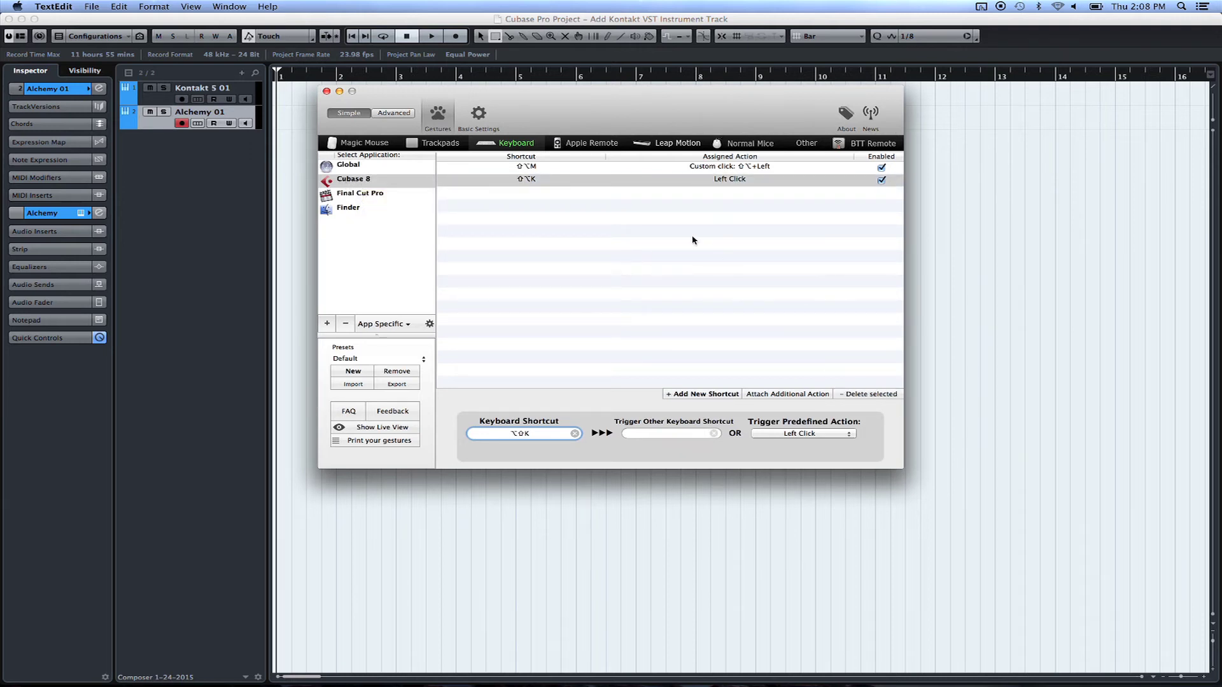
left_click(570, 168)
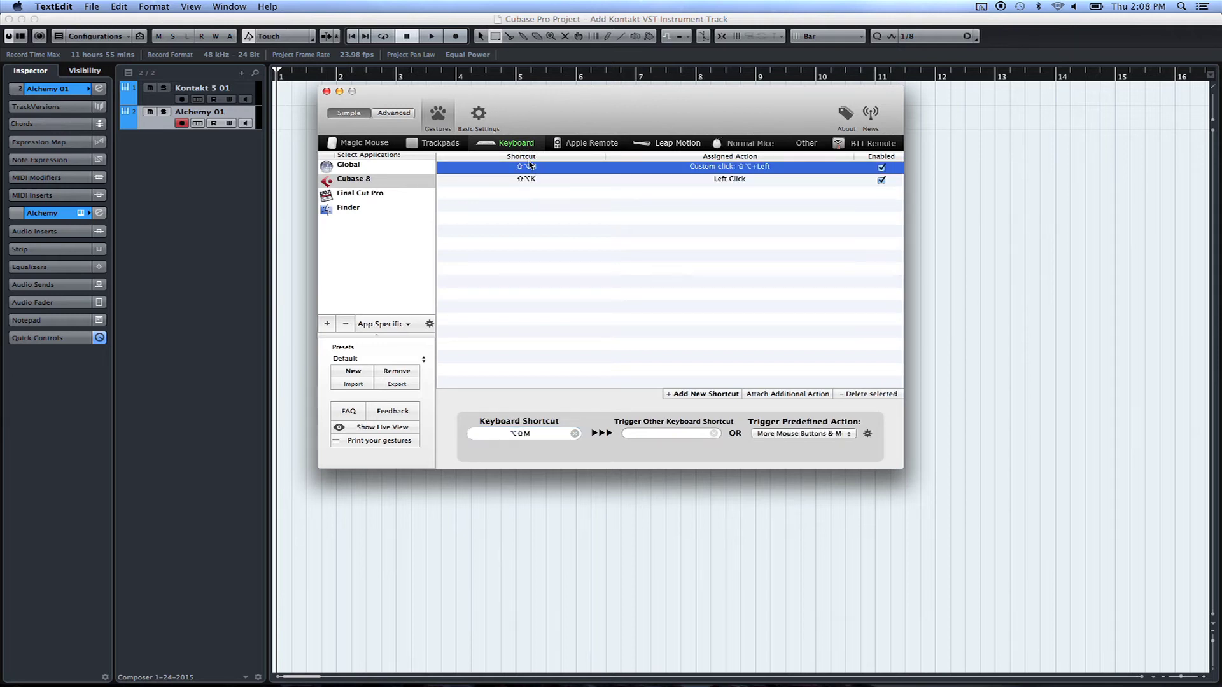
left_click(642, 180)
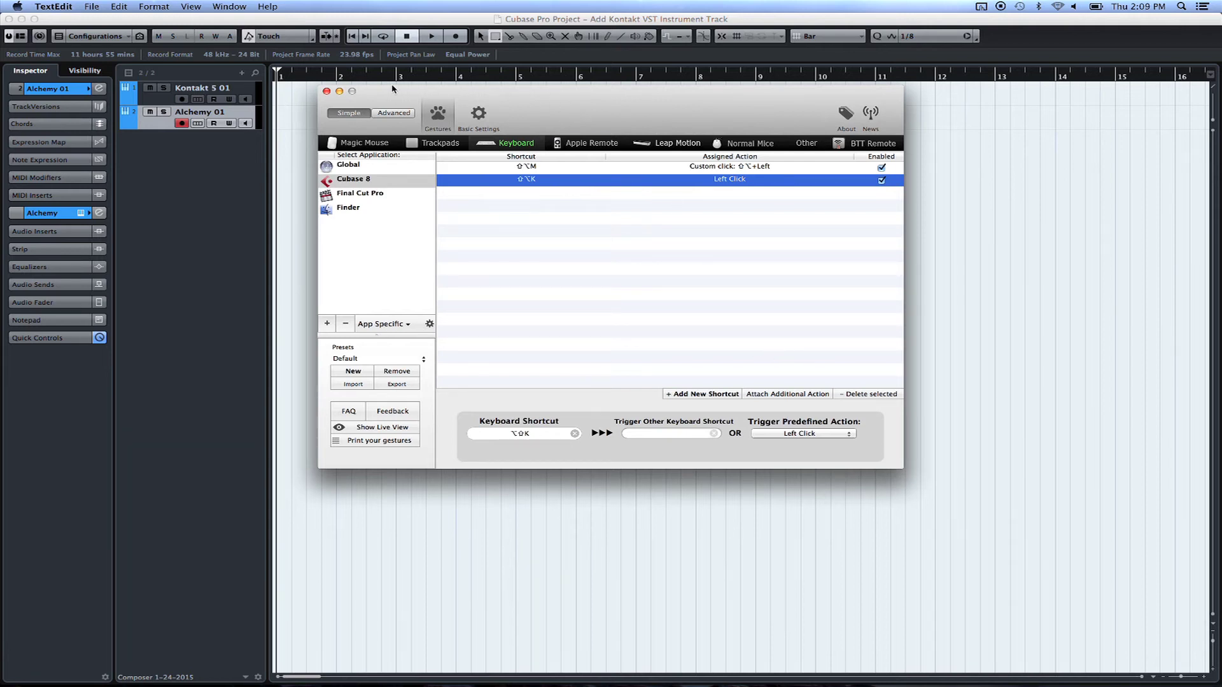
left_click(327, 92)
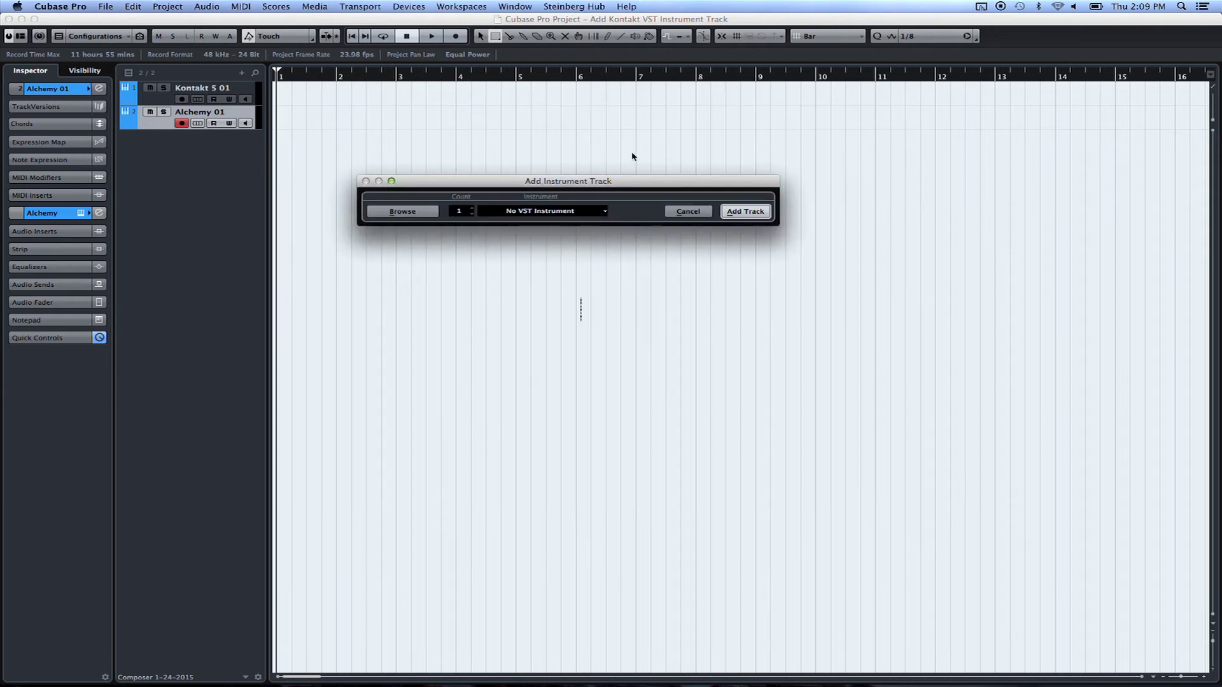
Bring up OSCulator and confirm the /1/push80 message uses the AppleScript event type.
mouse_move(618, 675)
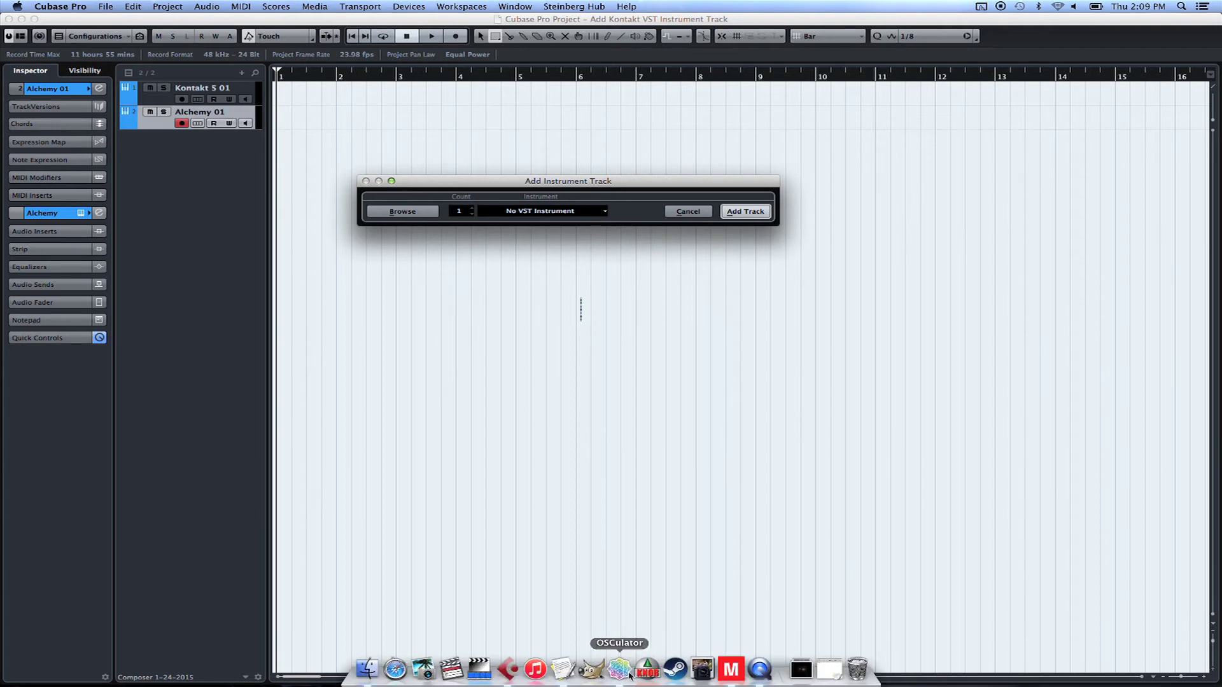
left_click(618, 671)
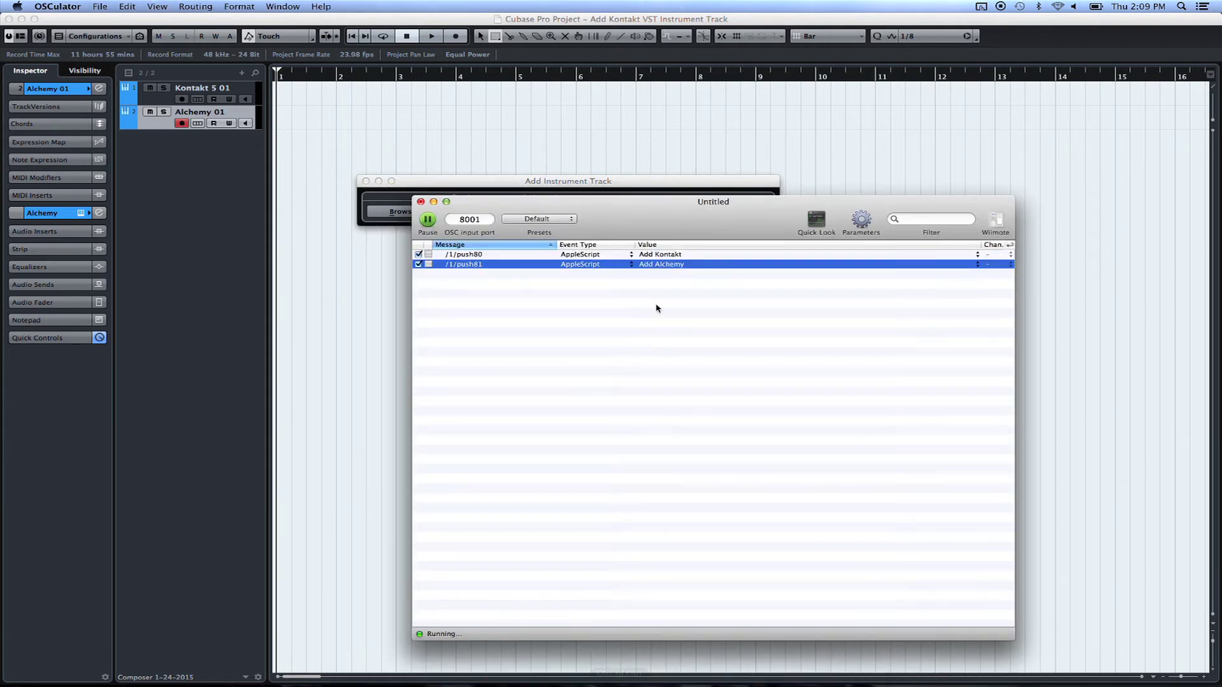
left_click_drag(655, 226, 636, 141)
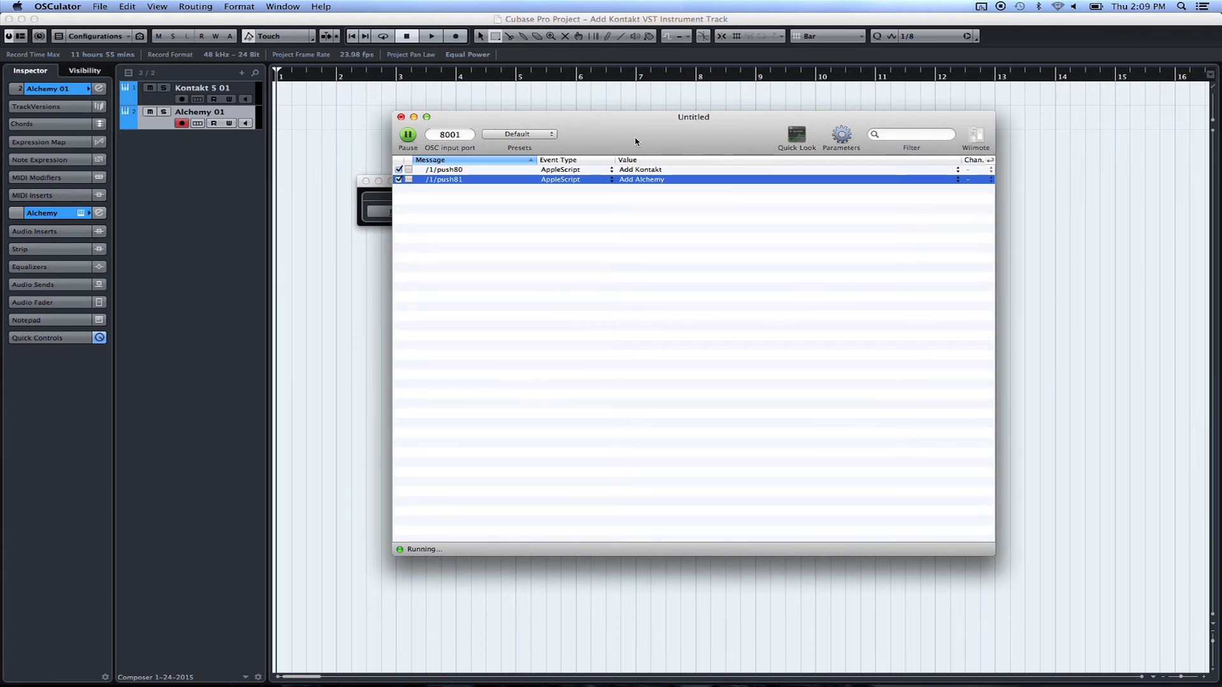
left_click(455, 169)
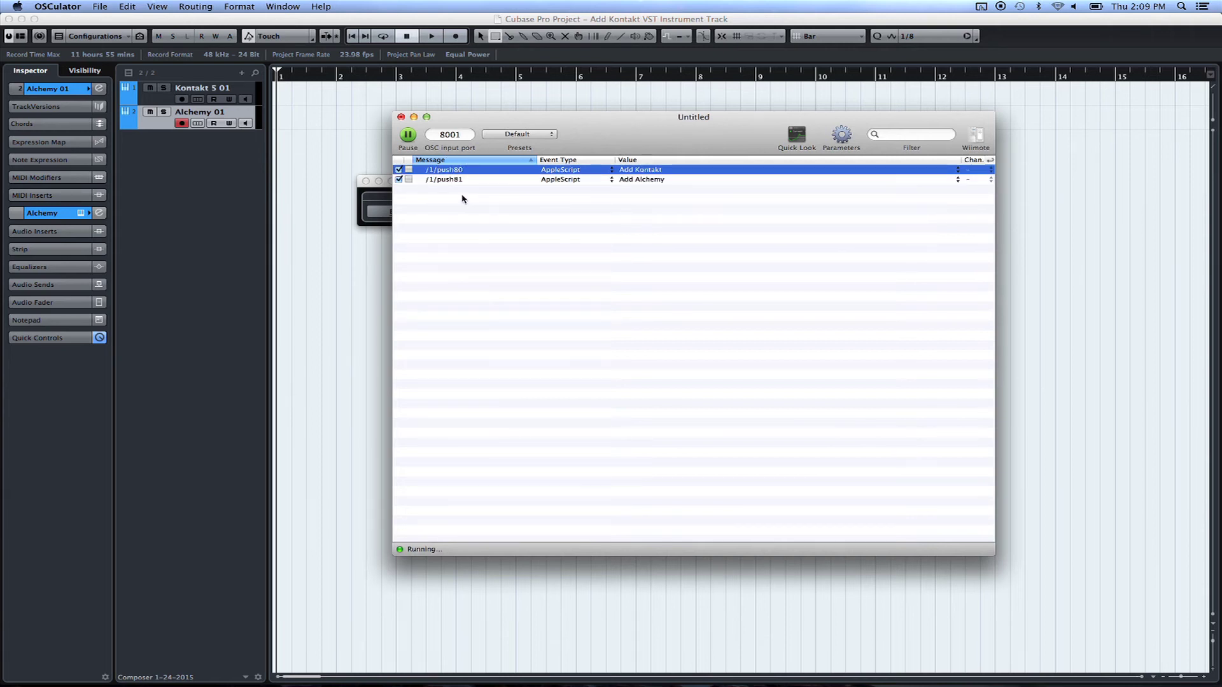
left_click(562, 171)
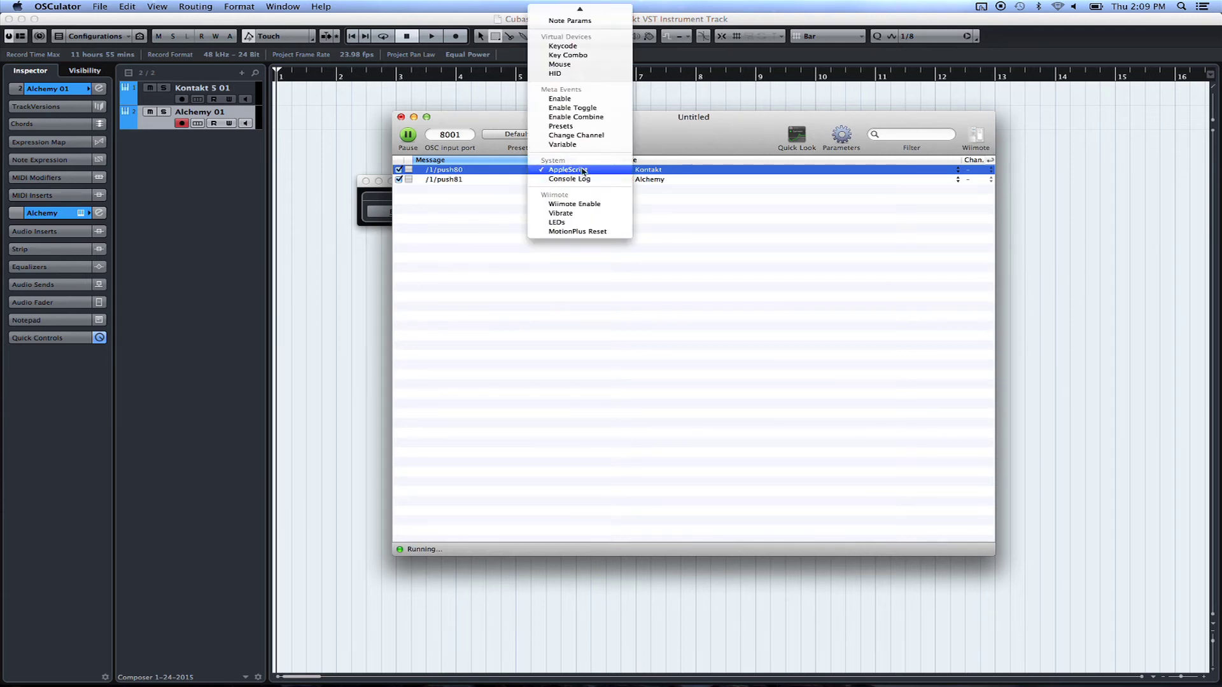
left_click(604, 169)
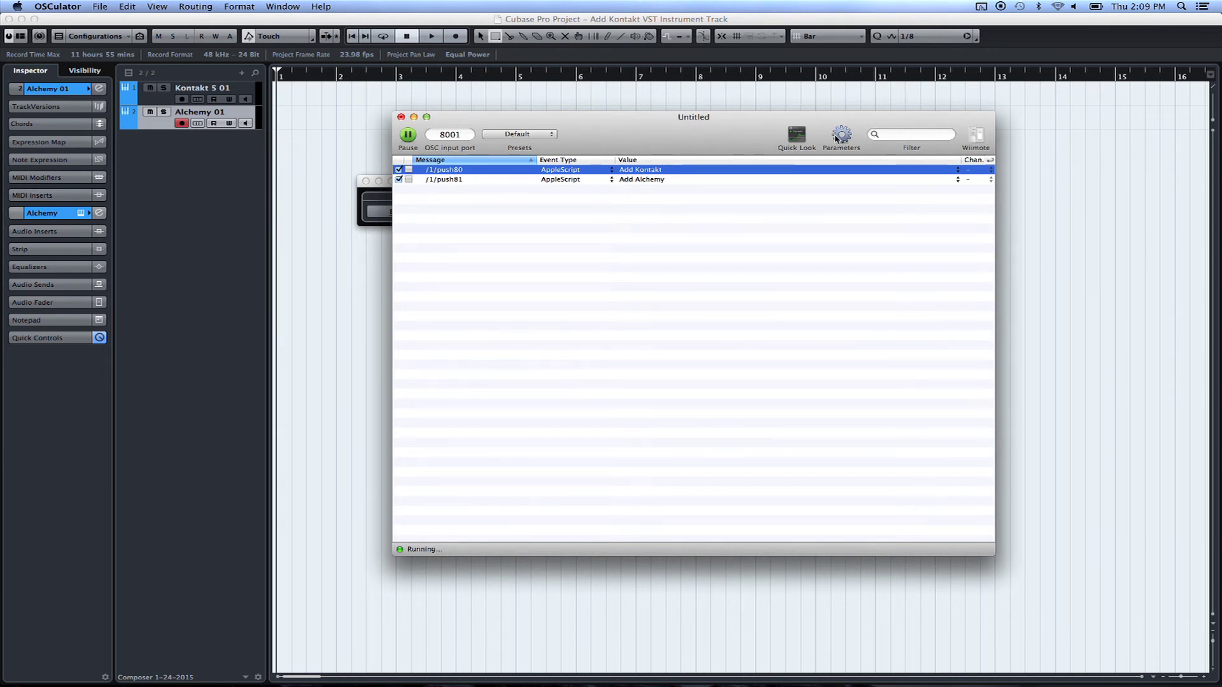
left_click(837, 137)
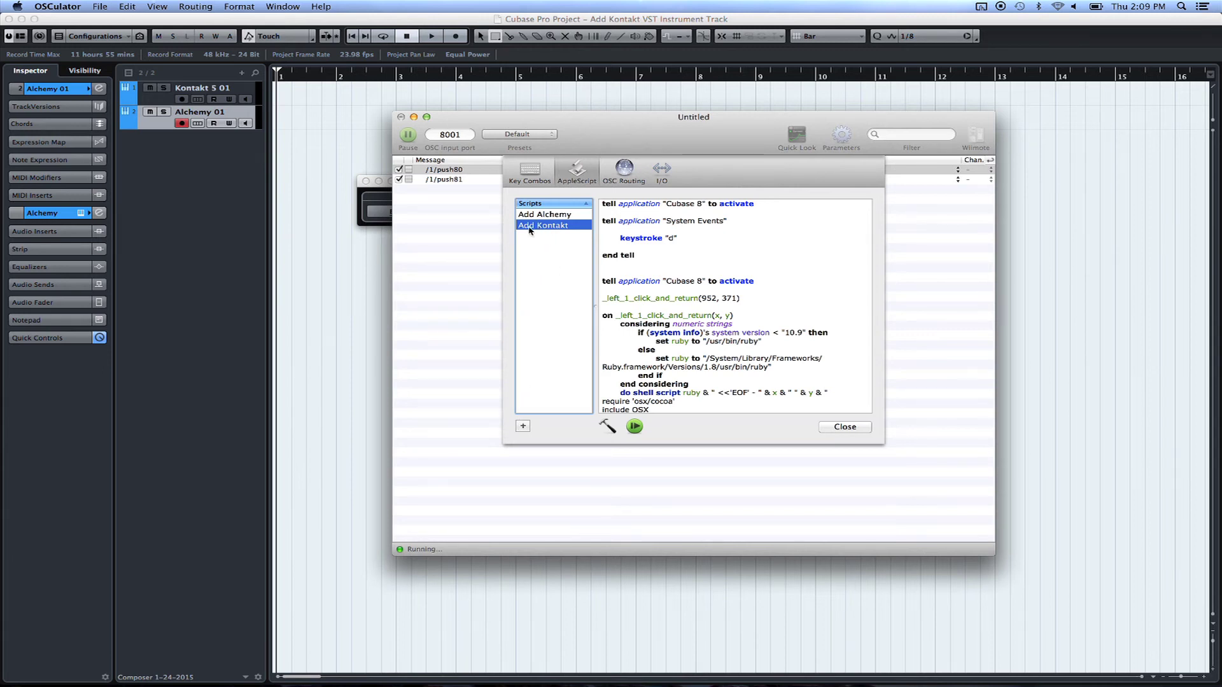
left_click(700, 224)
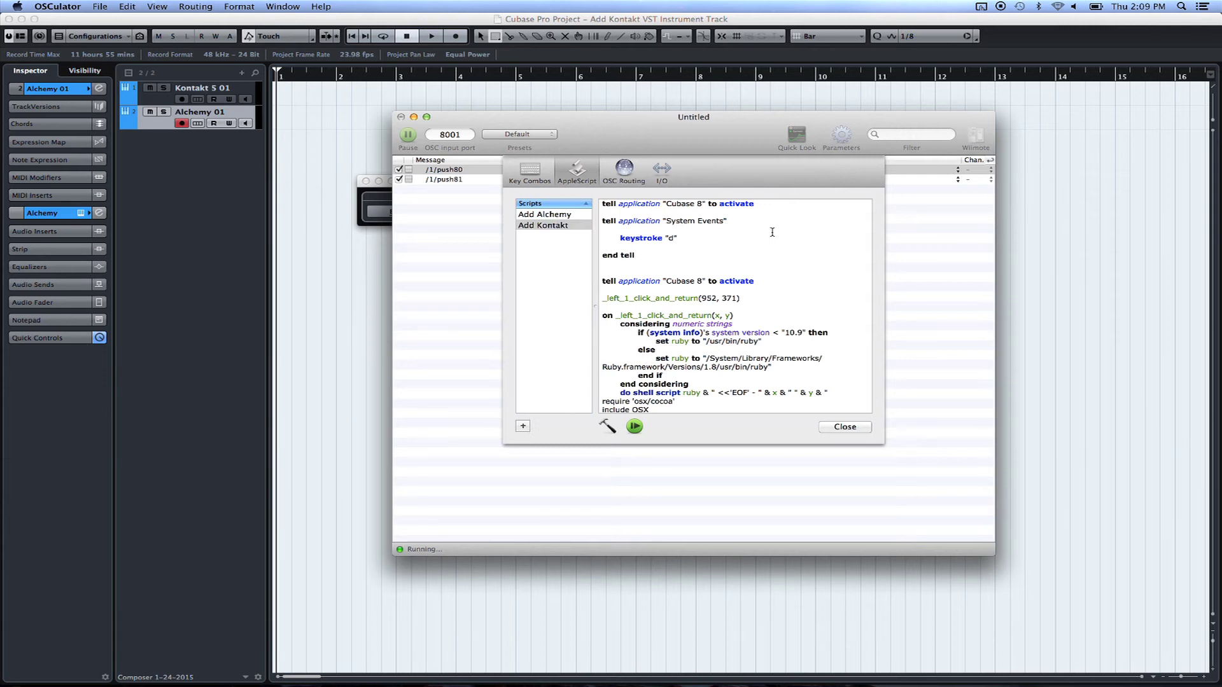
scroll(771, 232, "down", 10)
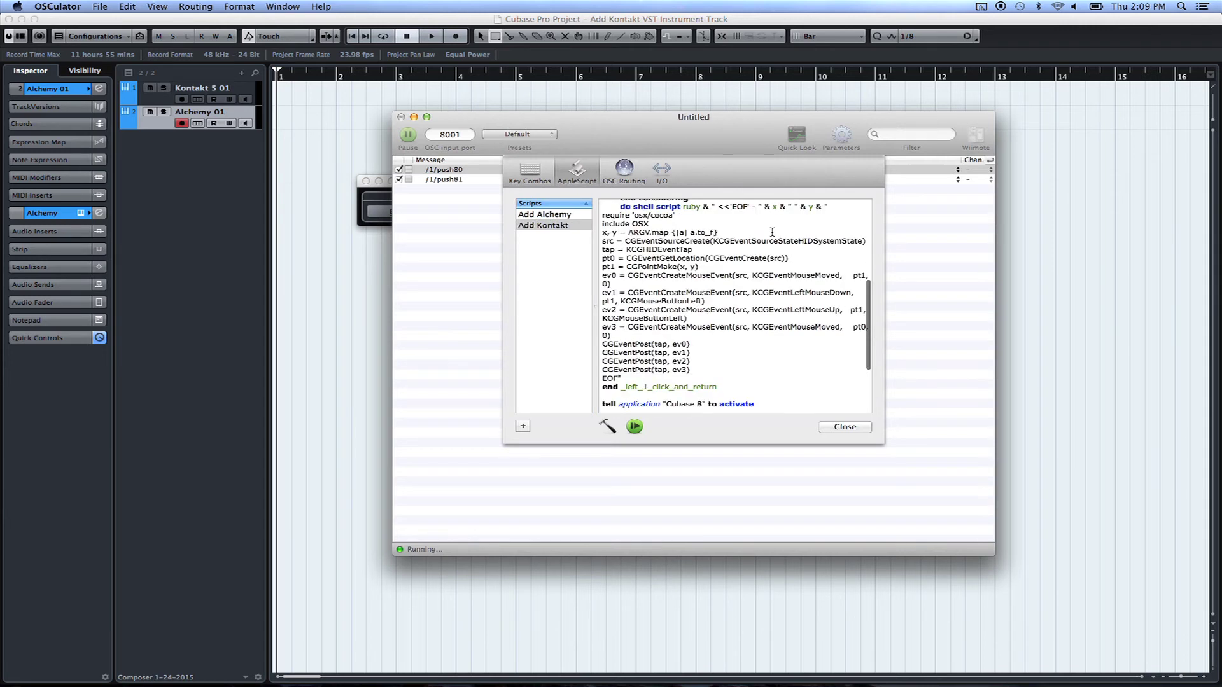
scroll(771, 233, "up", 10)
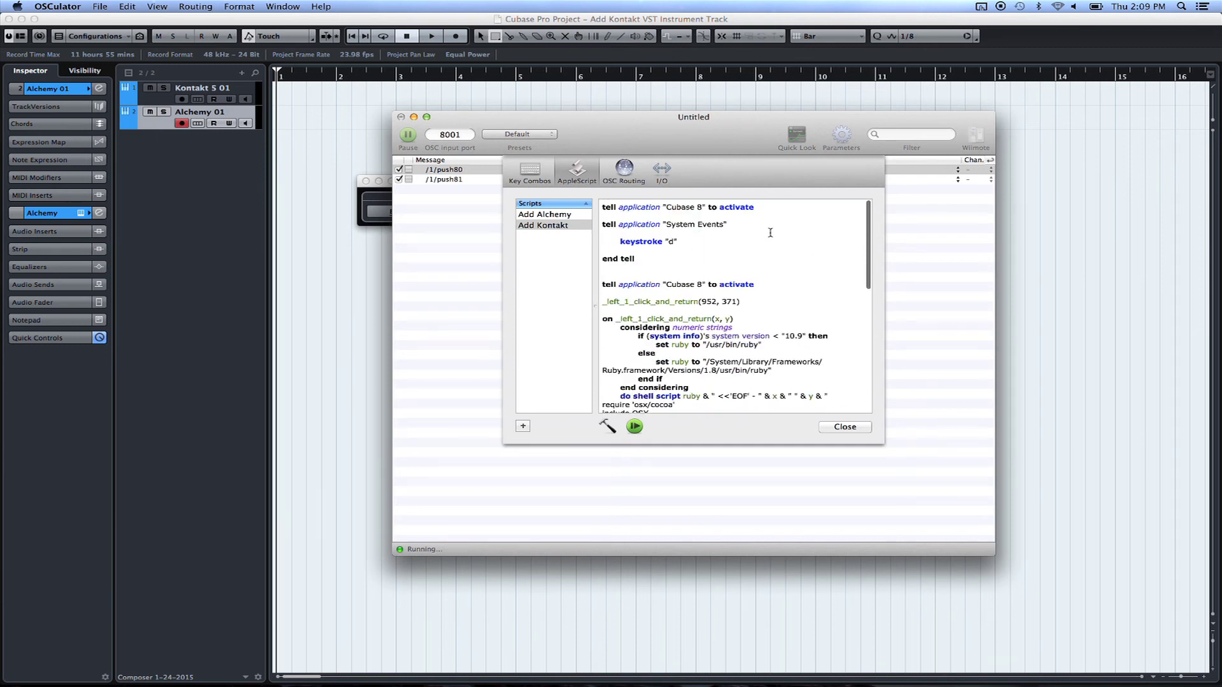
scroll(766, 233, "down", 1)
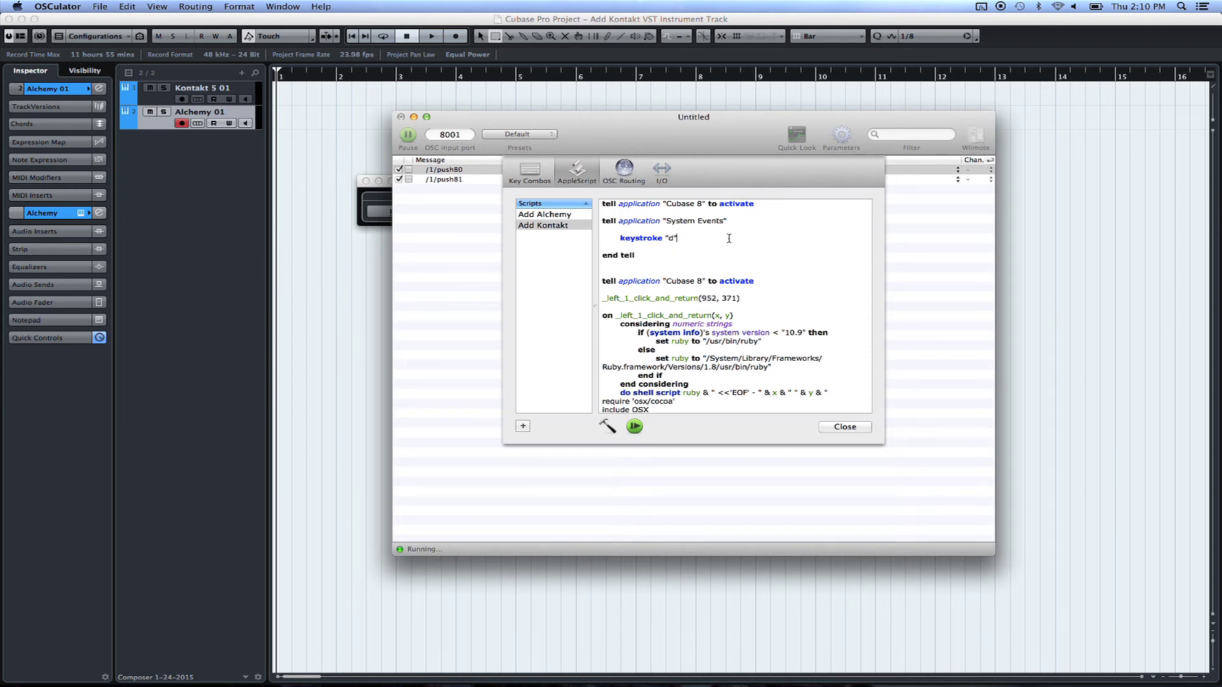
scroll(728, 238, "down", 5)
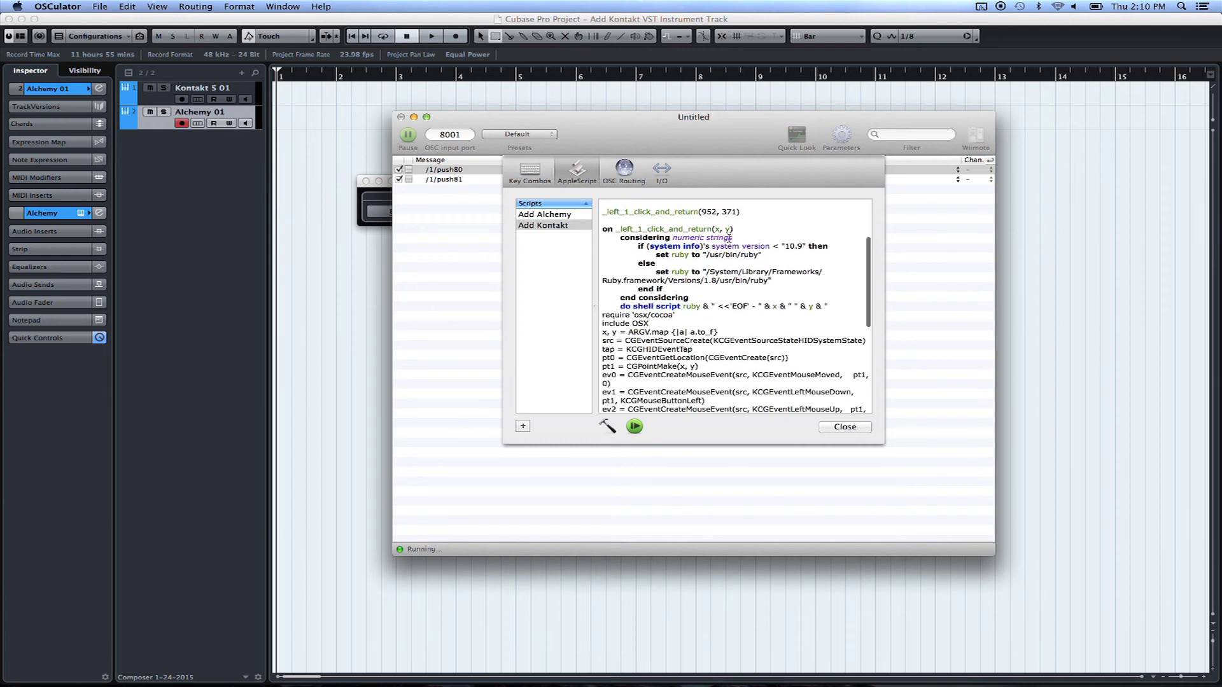
scroll(728, 238, "down", 1)
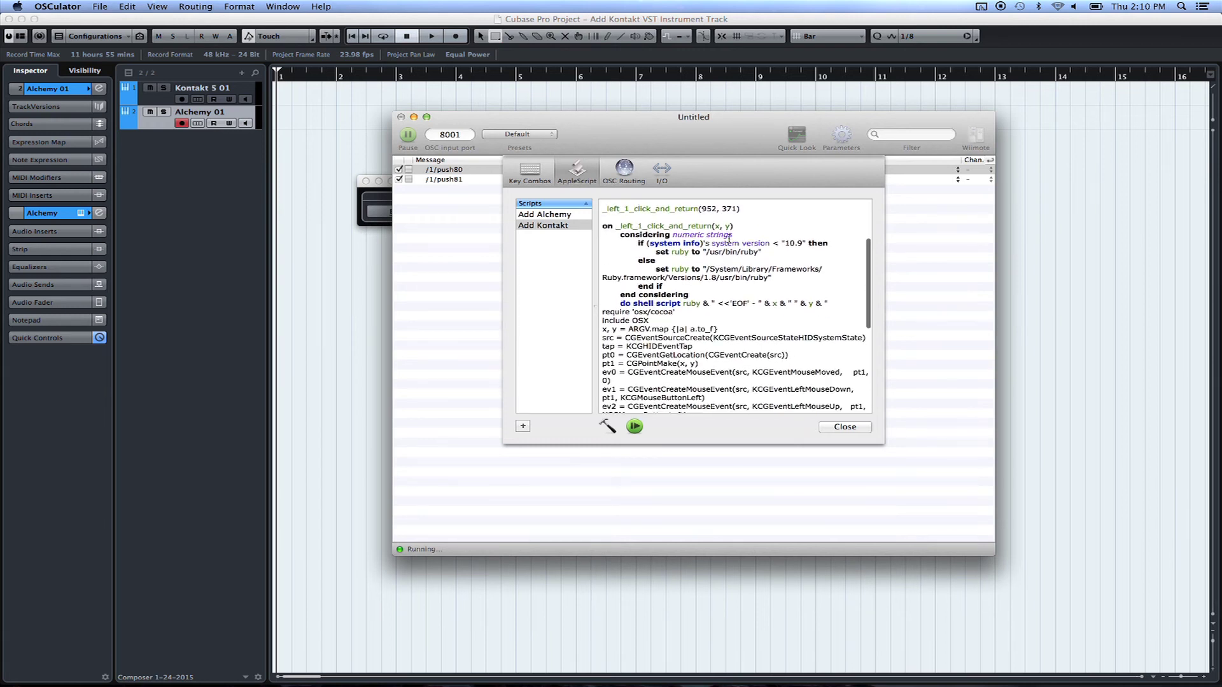
scroll(728, 238, "up", 5)
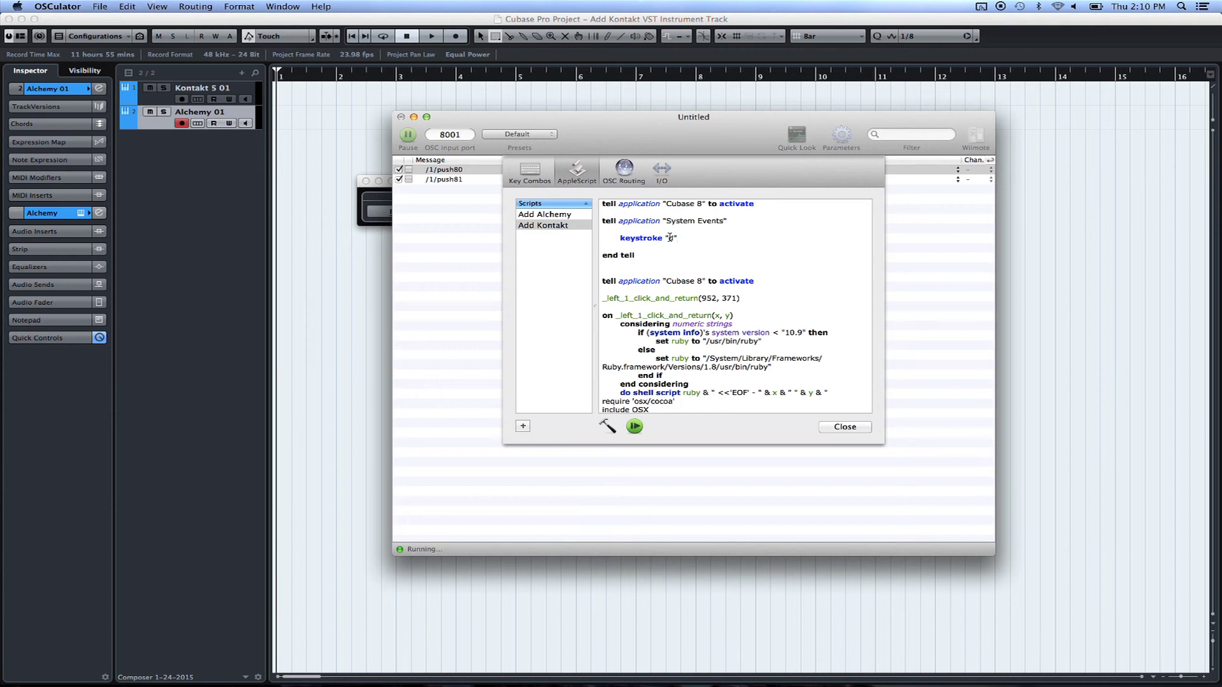
left_click_drag(689, 237, 612, 239)
left_click(690, 238)
double_click(670, 237)
left_click(690, 241)
scroll(687, 250, "down", 5)
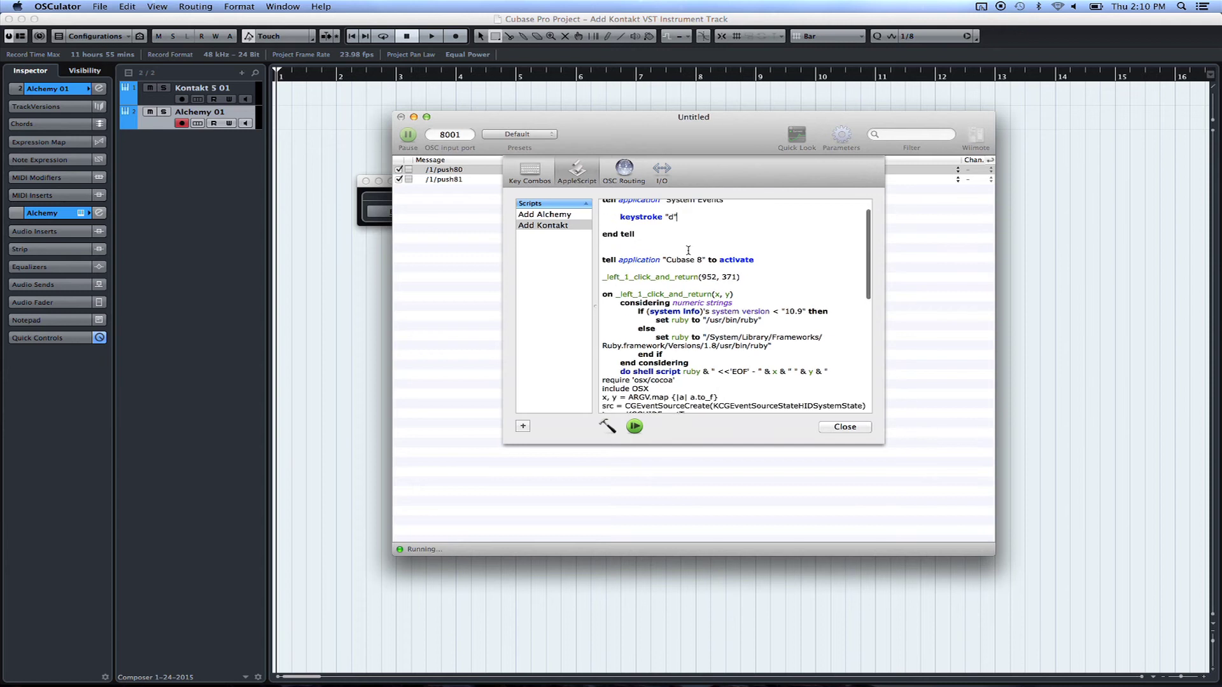
scroll(688, 250, "up", 1)
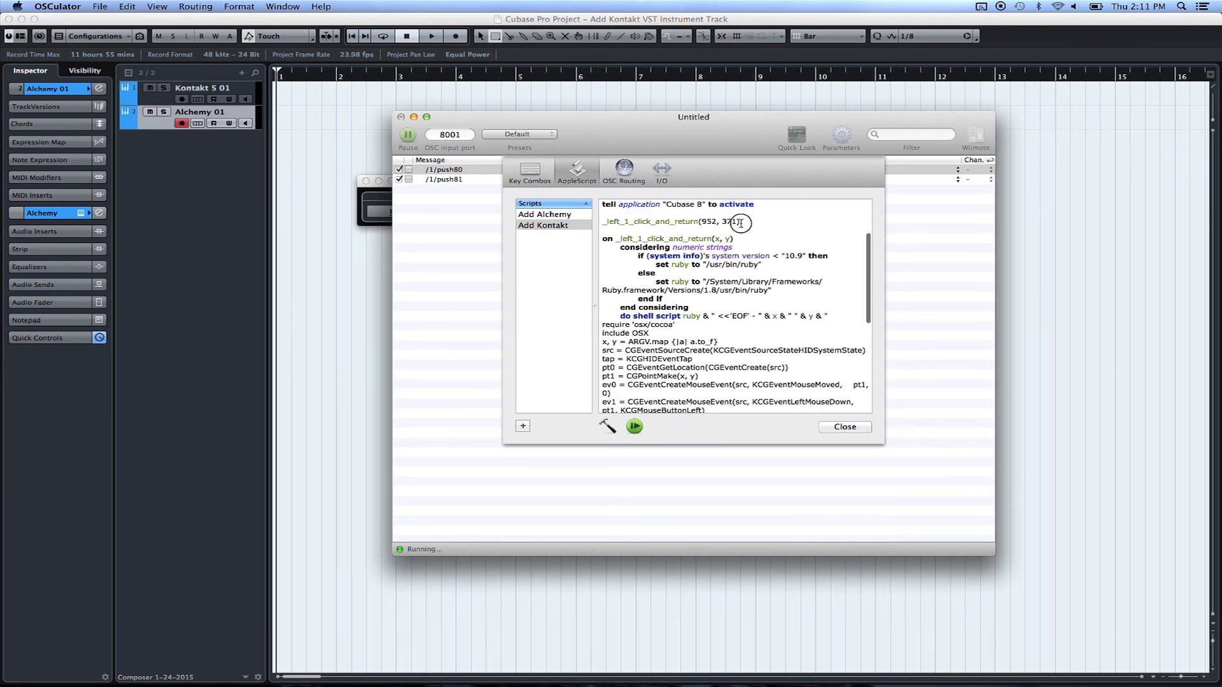
left_click_drag(740, 222, 700, 222)
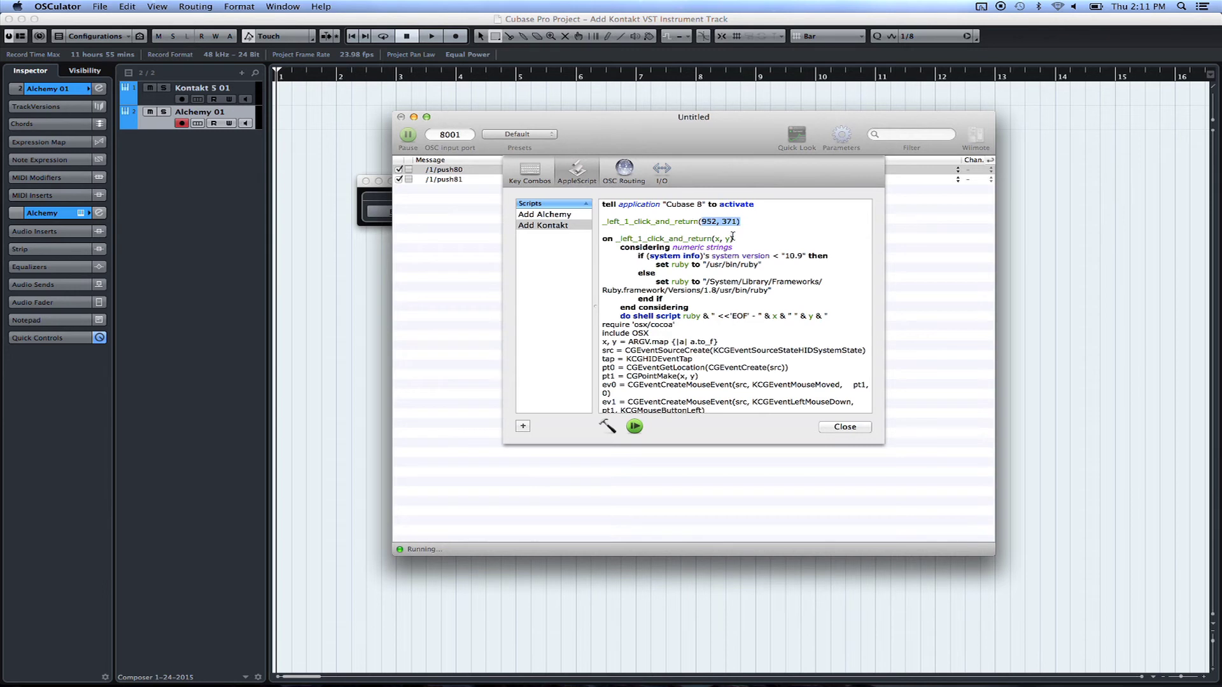
mouse_move(675, 671)
left_click(577, 671)
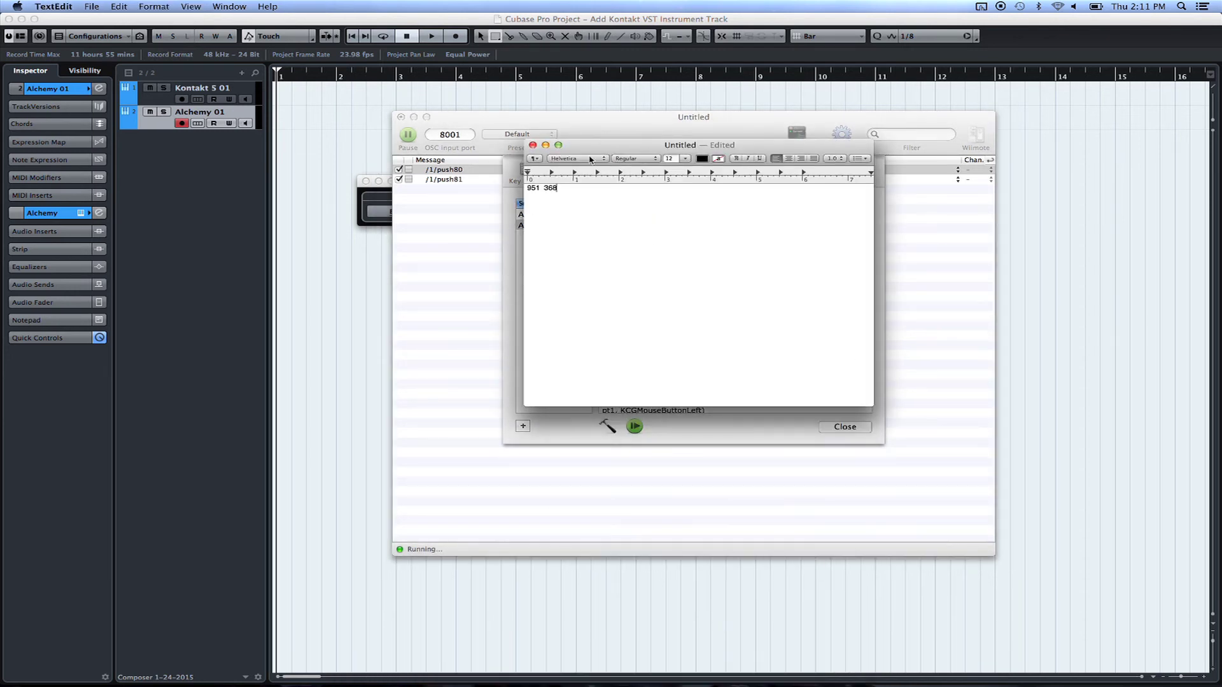
left_click(510, 247)
left_click(725, 222)
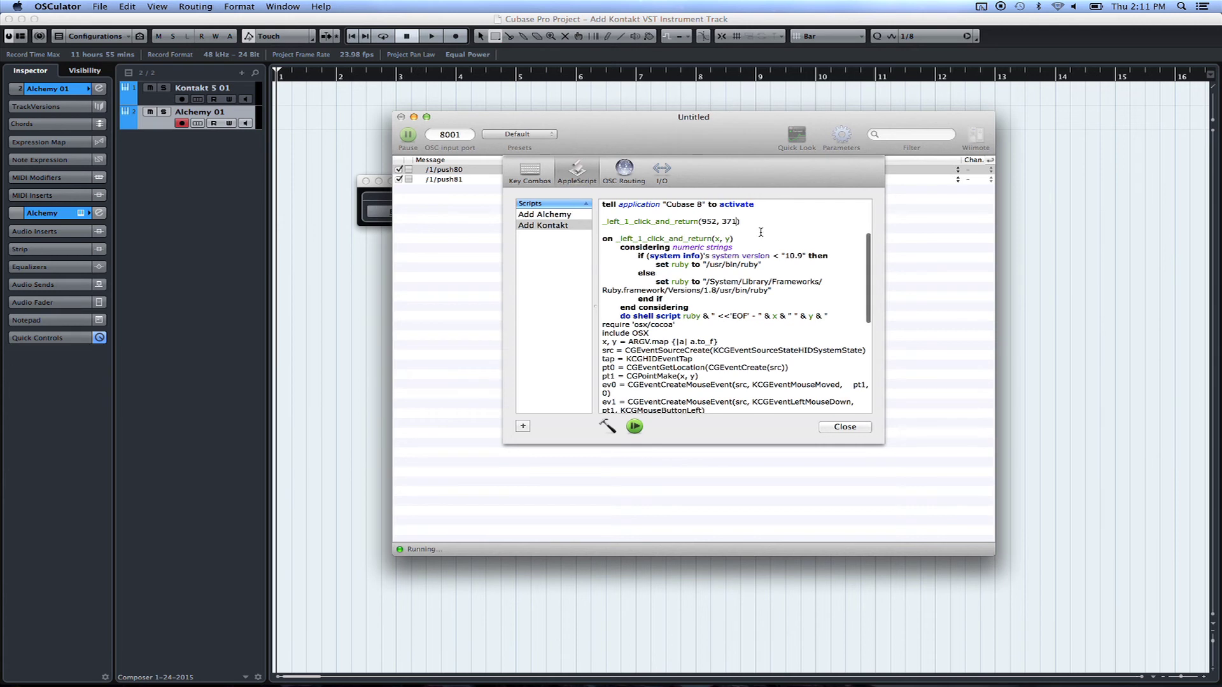
scroll(760, 233, "down", 10)
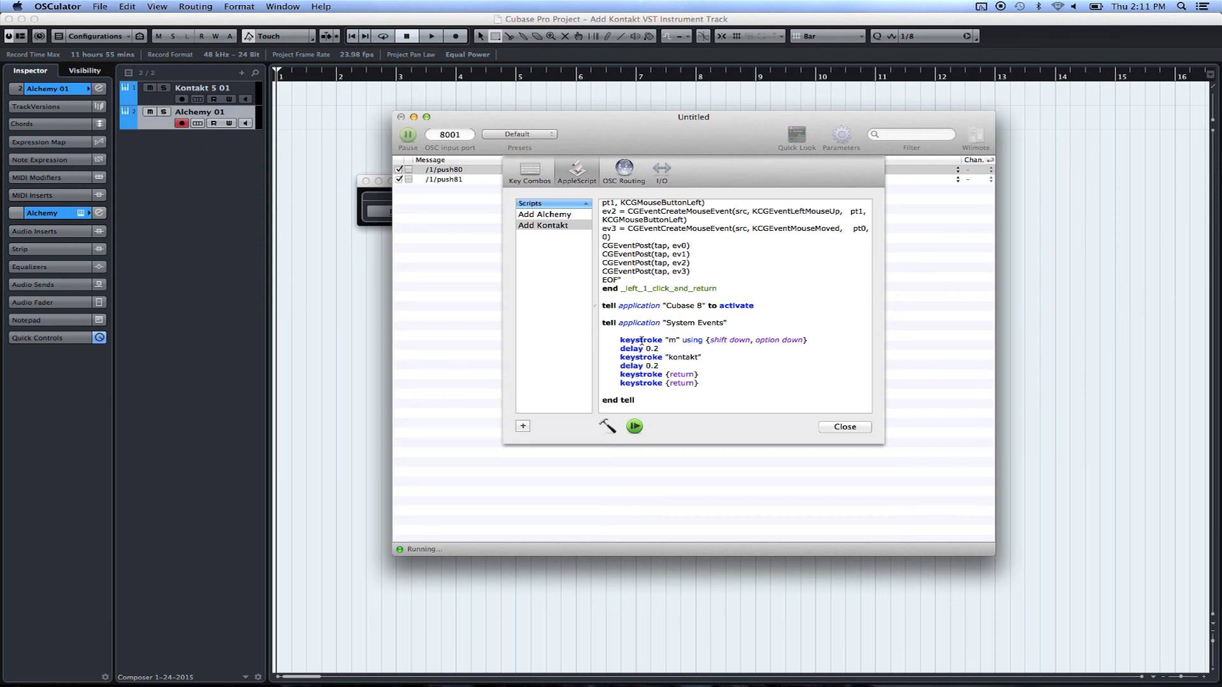
left_click_drag(620, 358, 695, 358)
left_click(690, 358)
left_click(838, 430)
Close the script editor, assign Add Kontakt to /1/push80, and lower the OSCulator window.
left_click(835, 431)
left_click(636, 169)
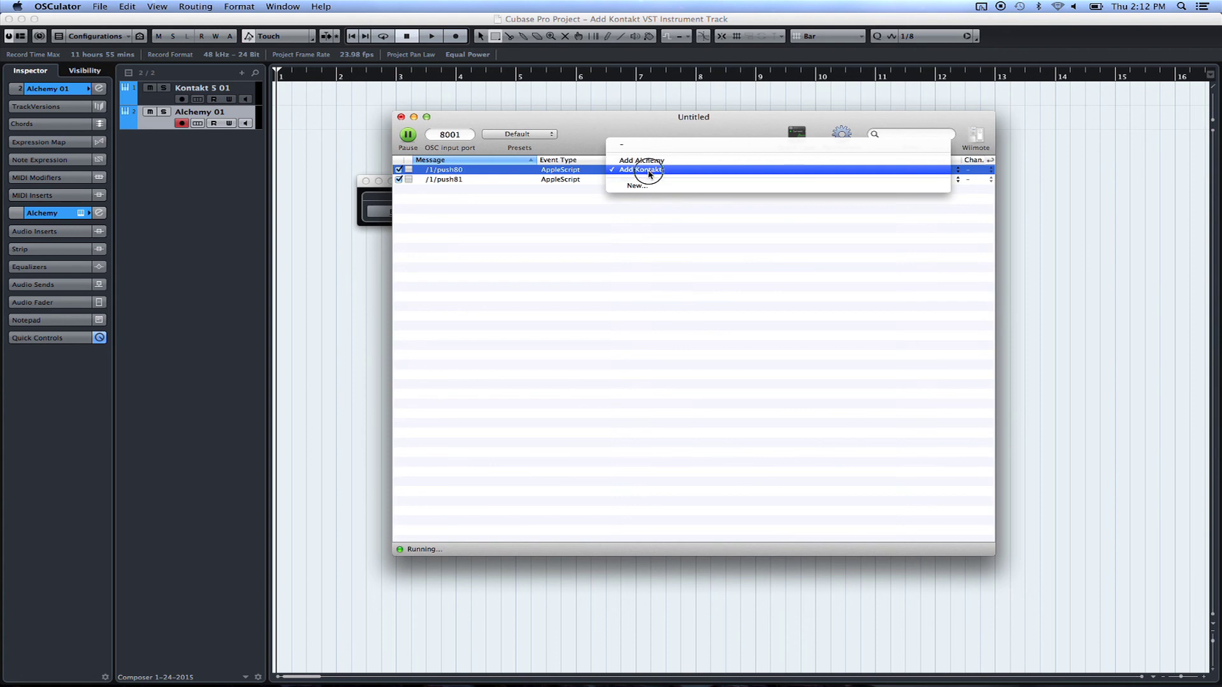
left_click(648, 170)
left_click_drag(640, 126, 632, 203)
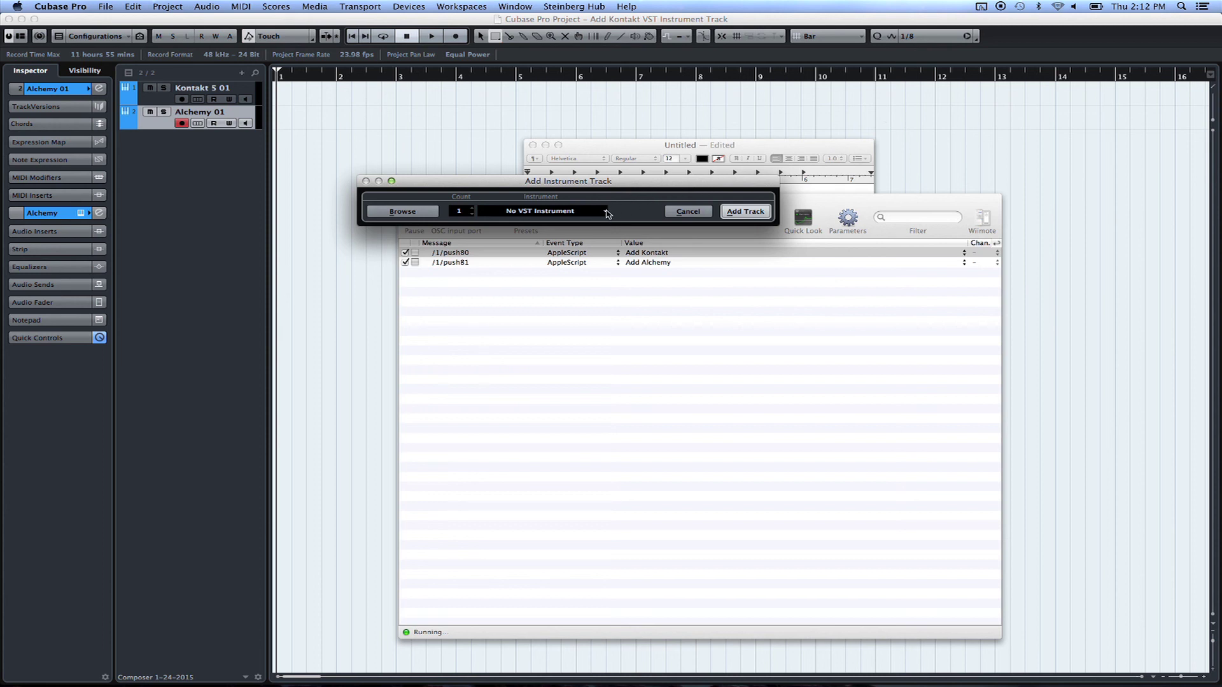
Search 'kontakt' in the Add Instrument Track dialog, pick Kontakt 5, and add the track.
left_click_drag(611, 189, 617, 200)
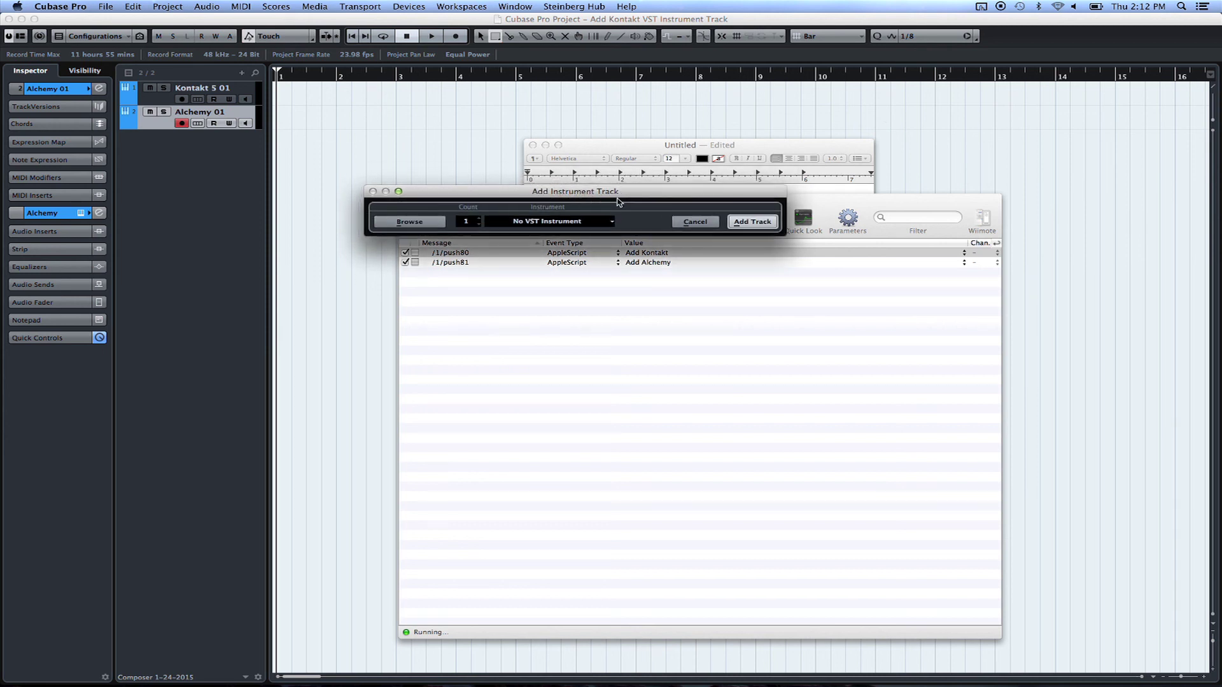
left_click(611, 222)
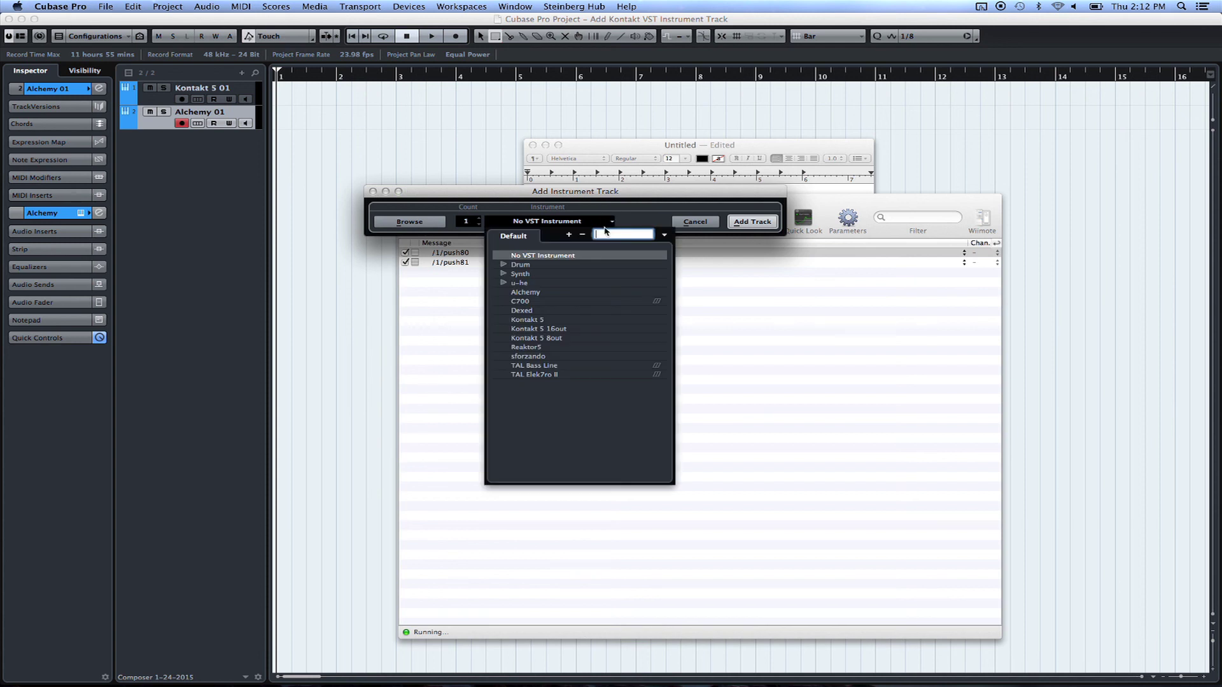
left_click(633, 214)
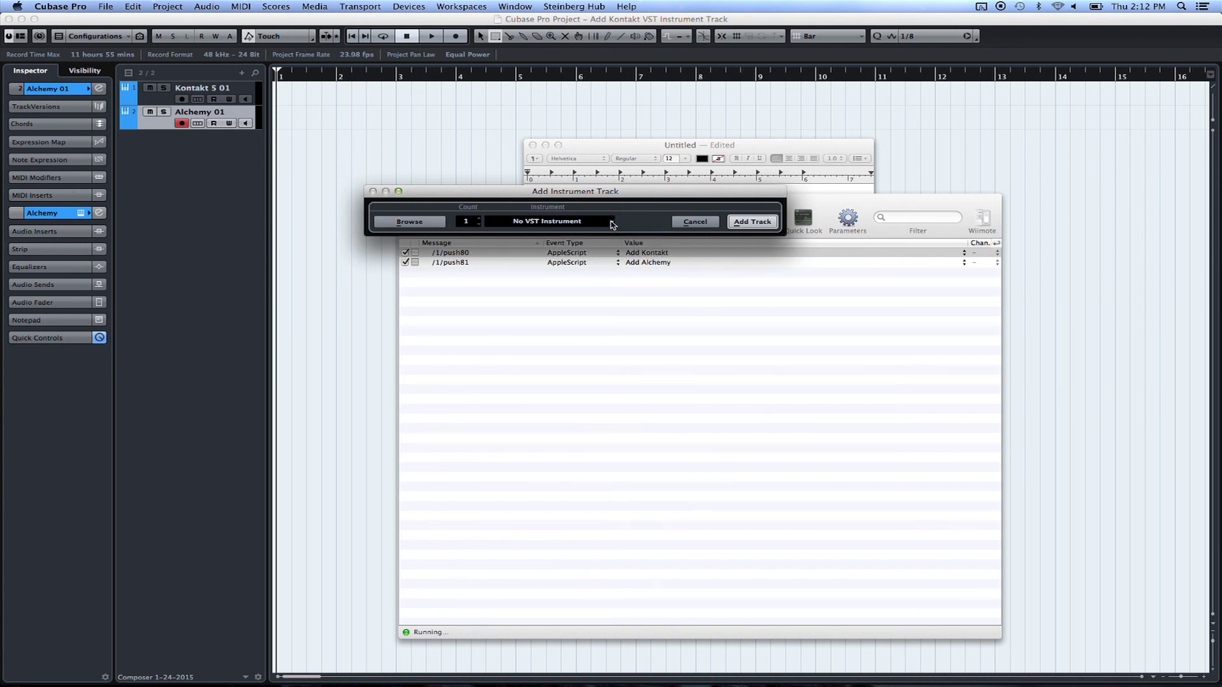
left_click(611, 223)
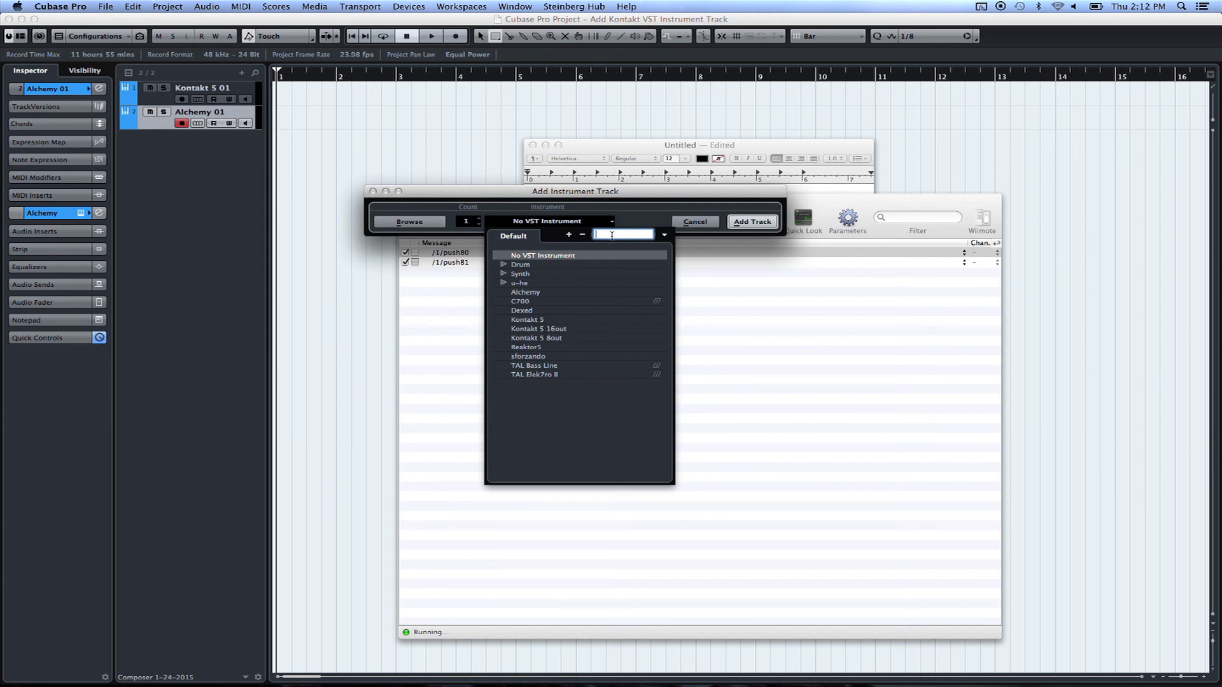
type("on")
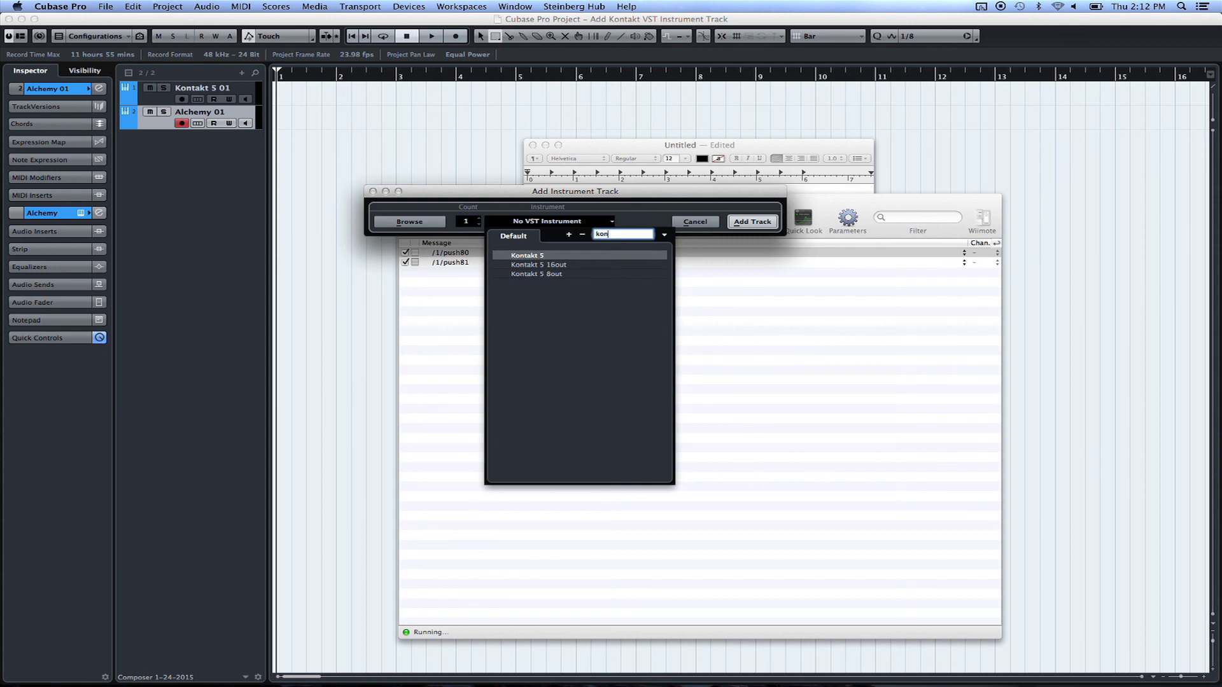
type("takt")
key("Return")
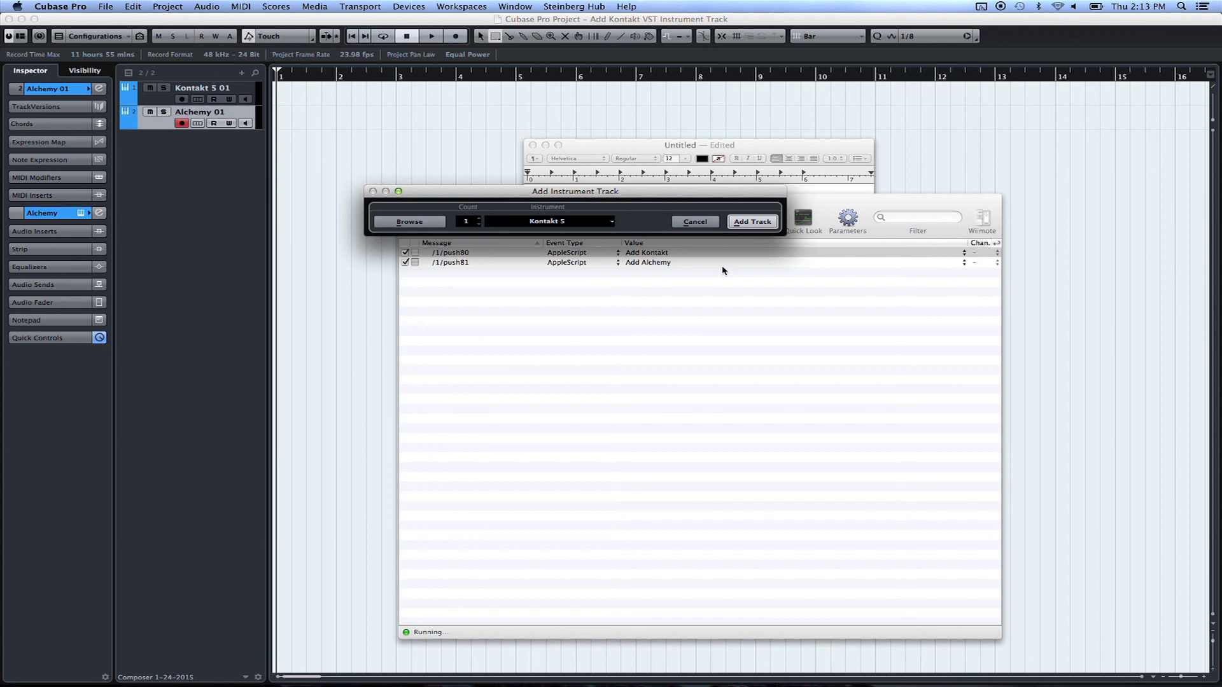
key("Return")
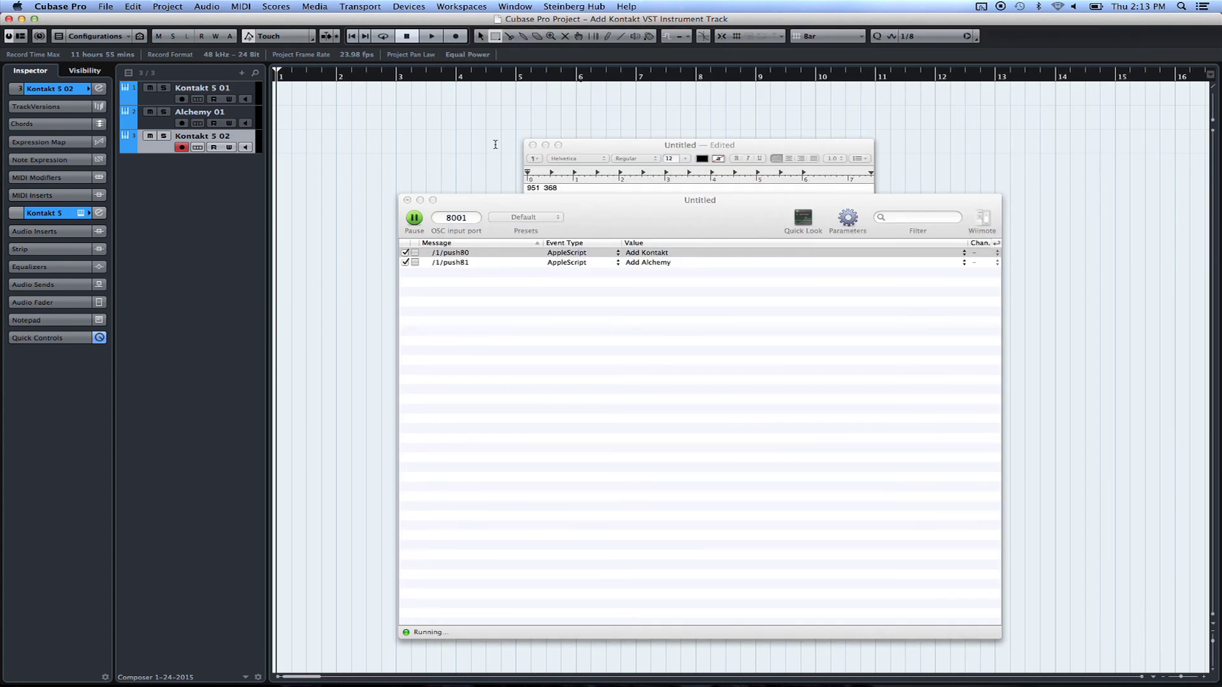
left_click(495, 145)
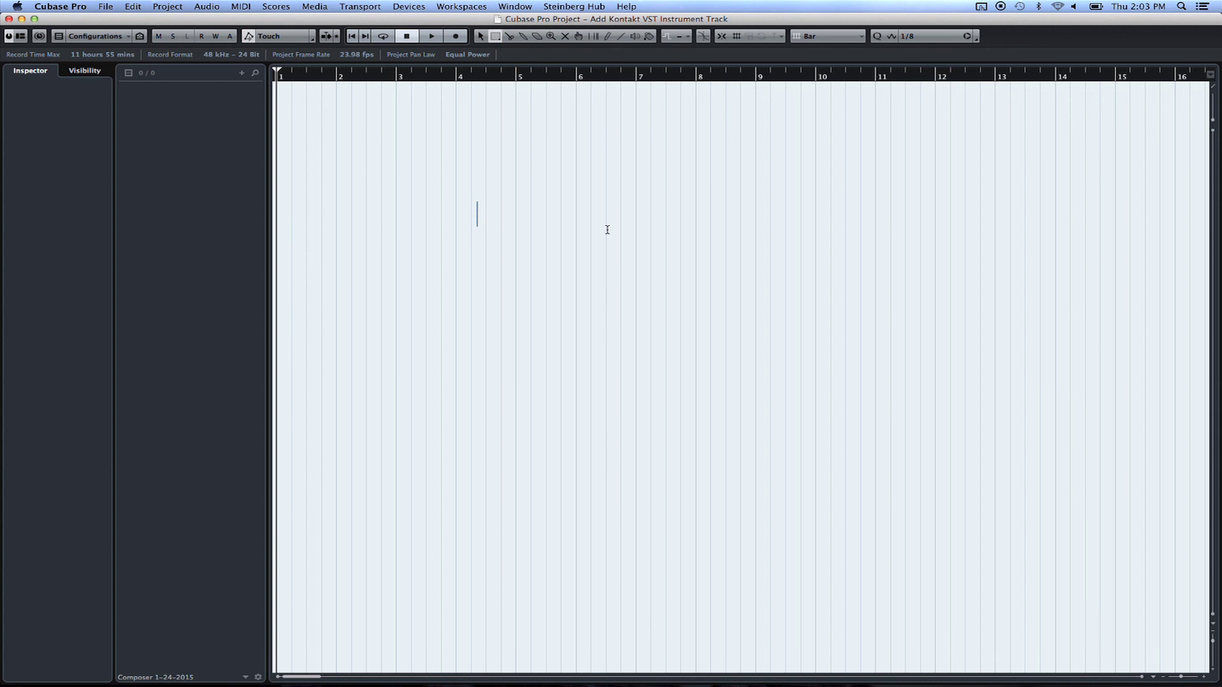
Trigger the macro to add a Kontakt 5 track, then close its plugin window.
left_click(598, 215)
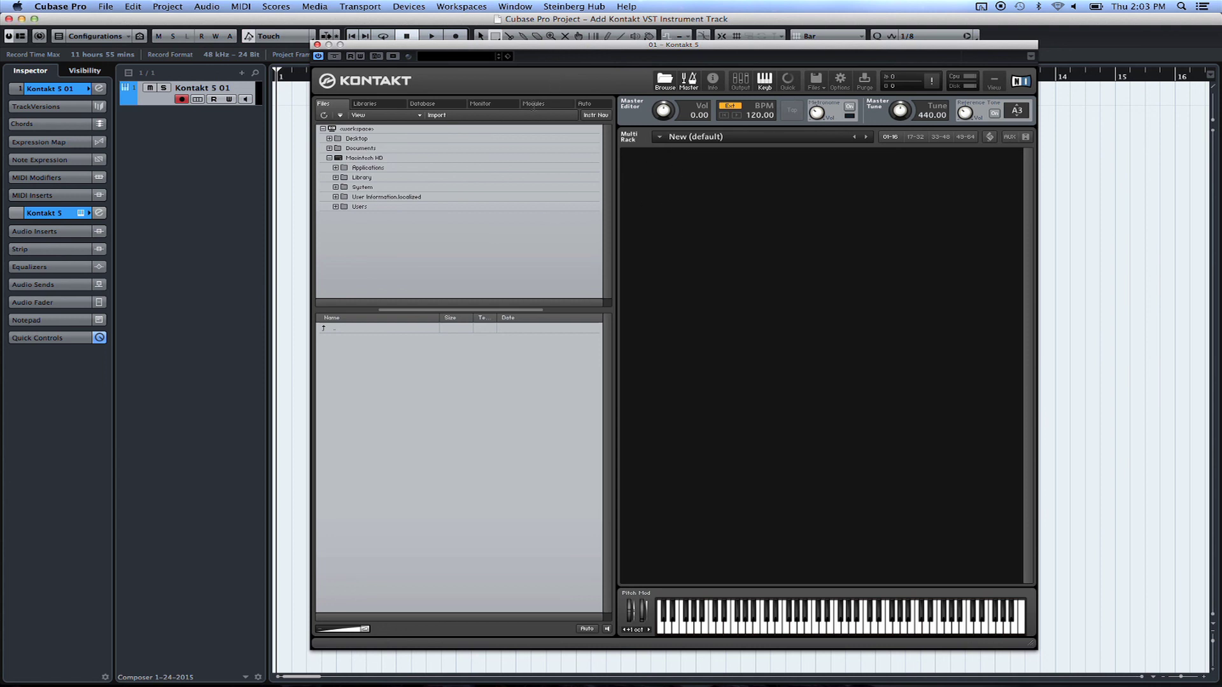
key("super+w")
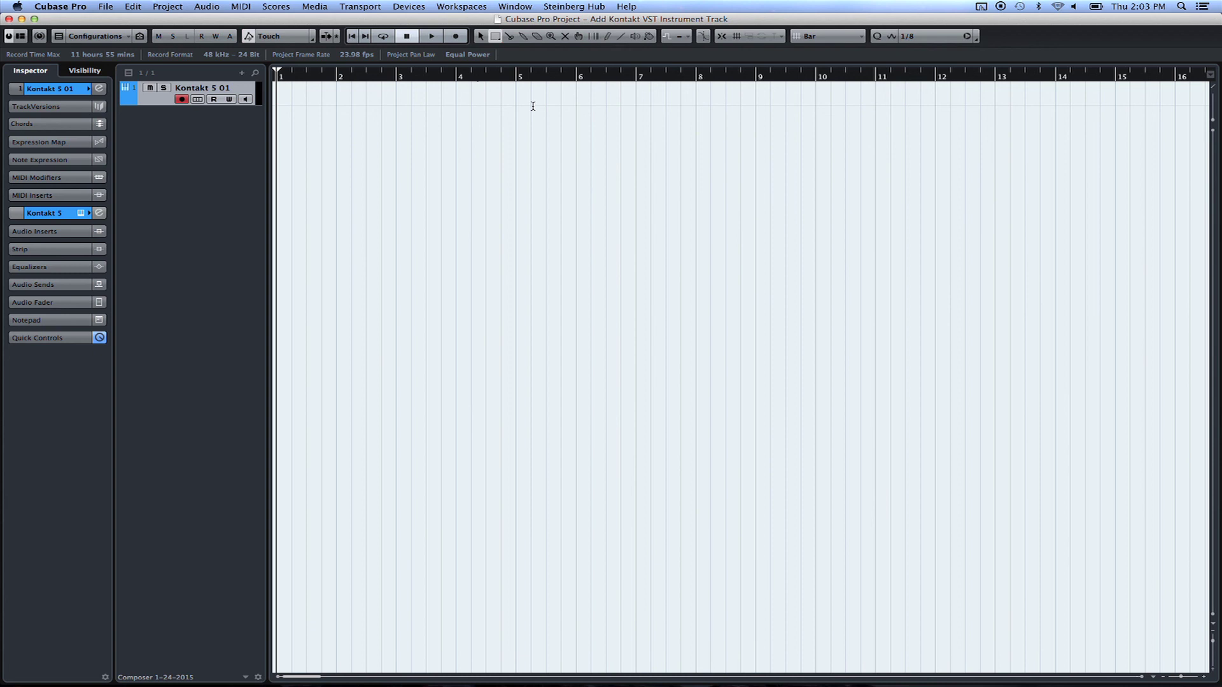